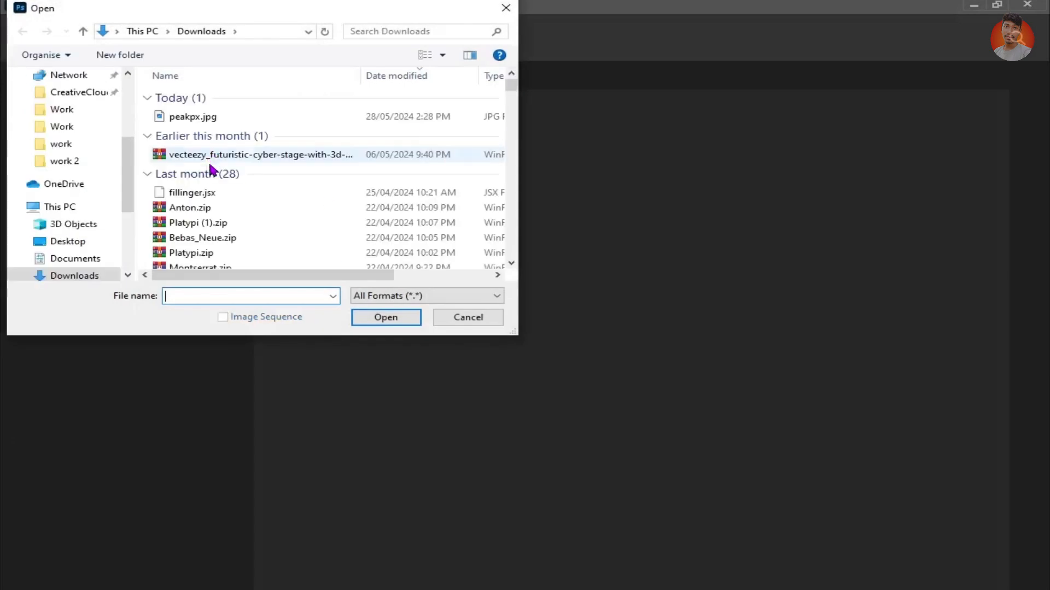
# Open peakpx.jpg from the Downloads folder, unlock its background layer and duplicate it.
pyautogui.click(225, 117)
pyautogui.click(383, 320)
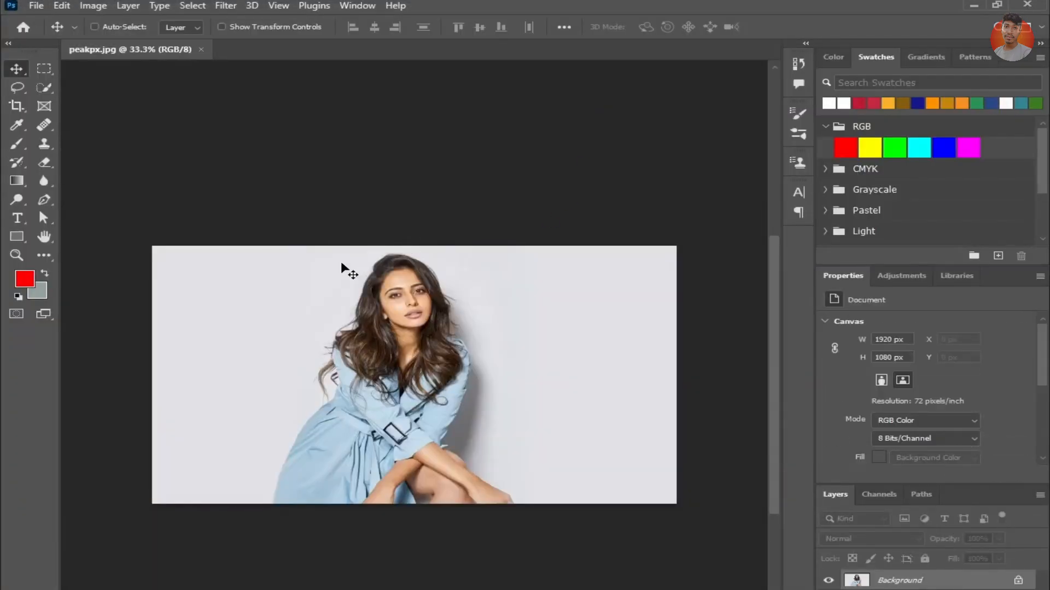
pyautogui.hotkey('ctrl', '+')
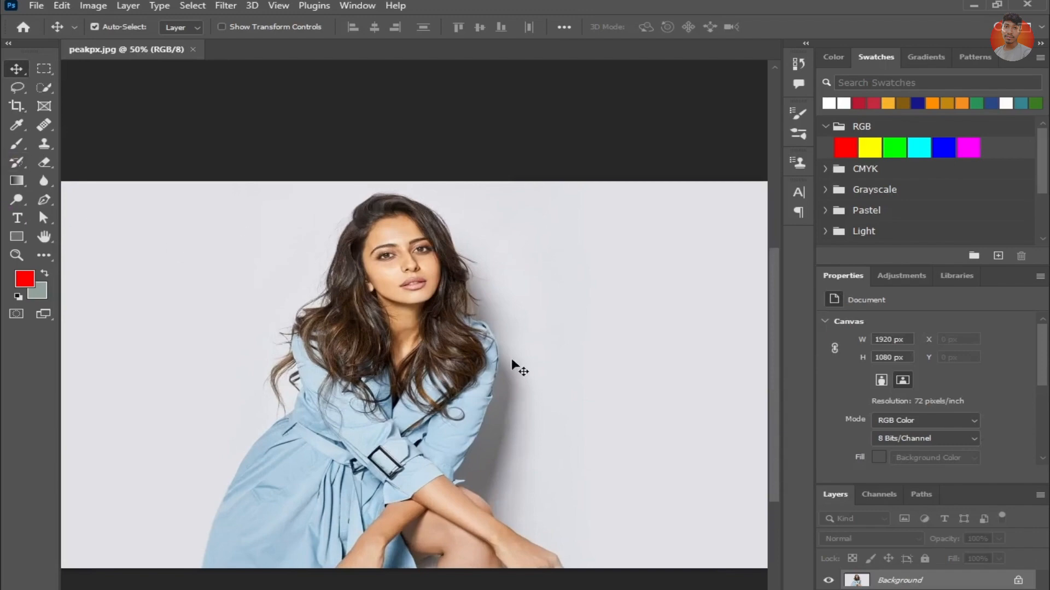
pyautogui.click(1019, 580)
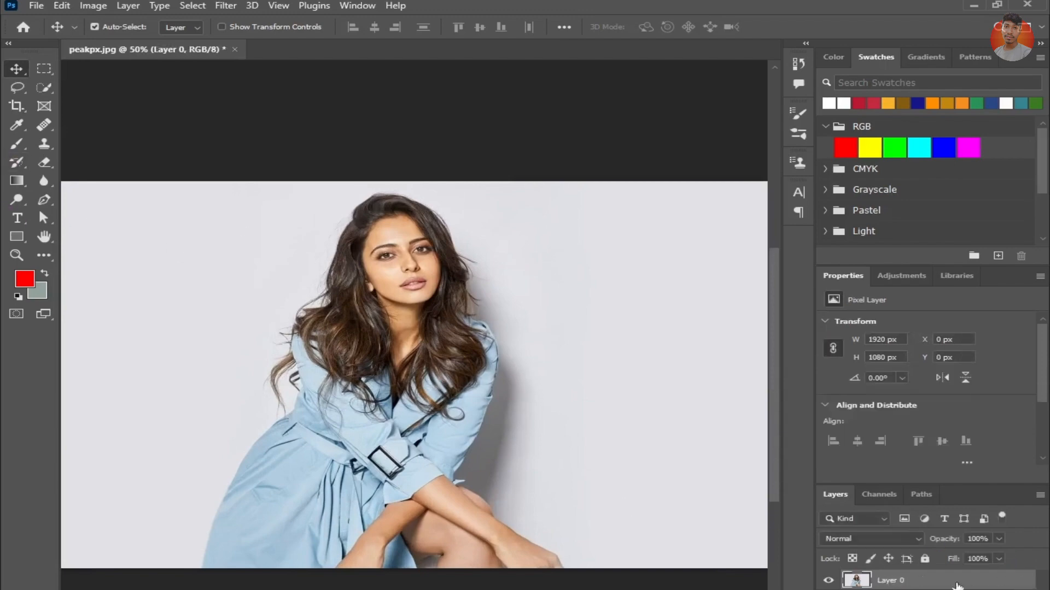
pyautogui.hotkey('ctrl', 'j')
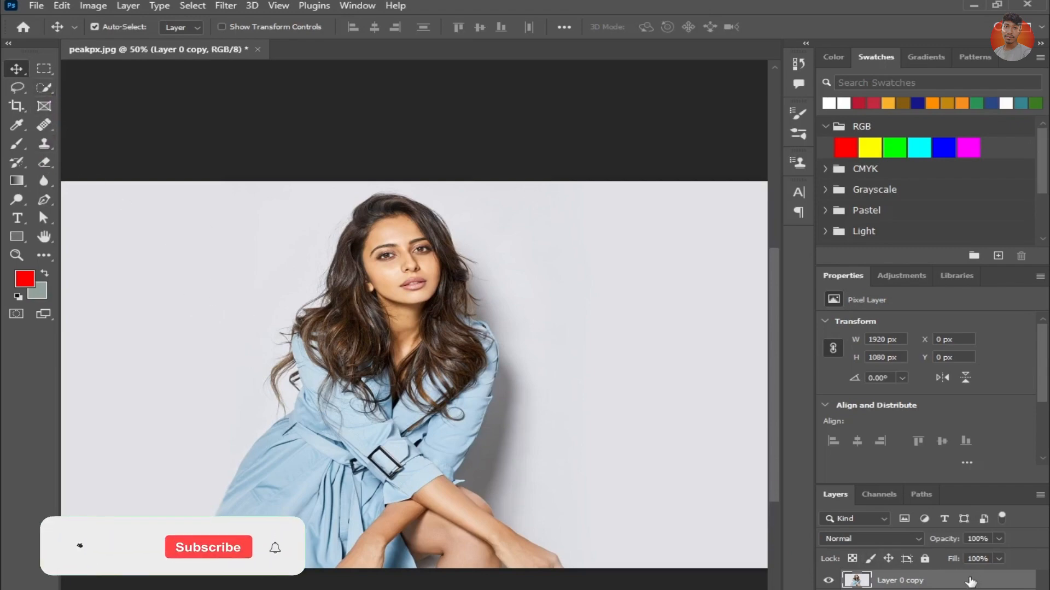
# Select the woman with Select Subject and turn the selection into a layer mask on the duplicated layer.
pyautogui.click(41, 89)
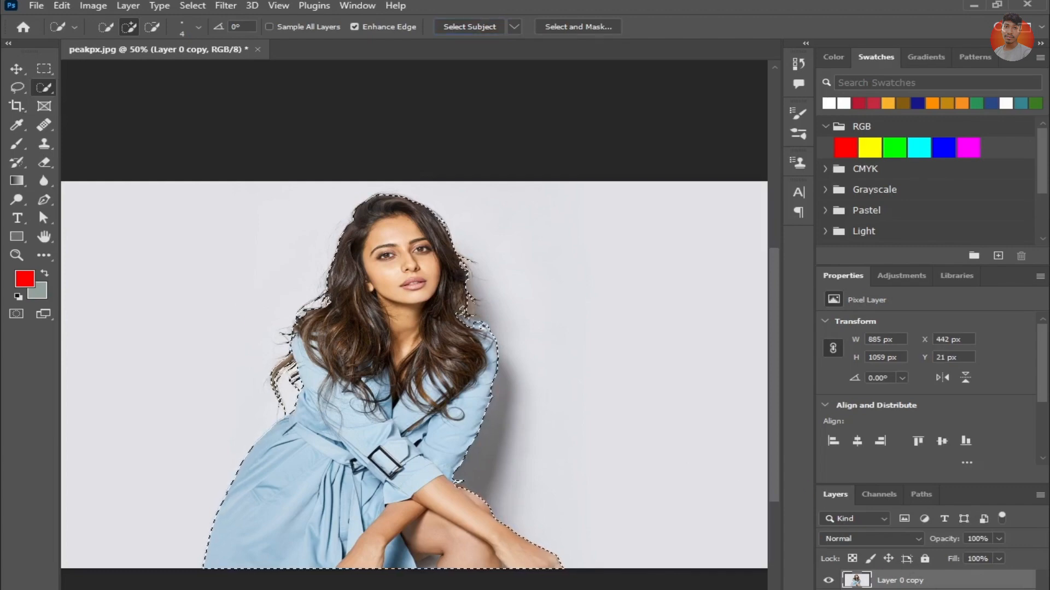
pyautogui.click(926, 589)
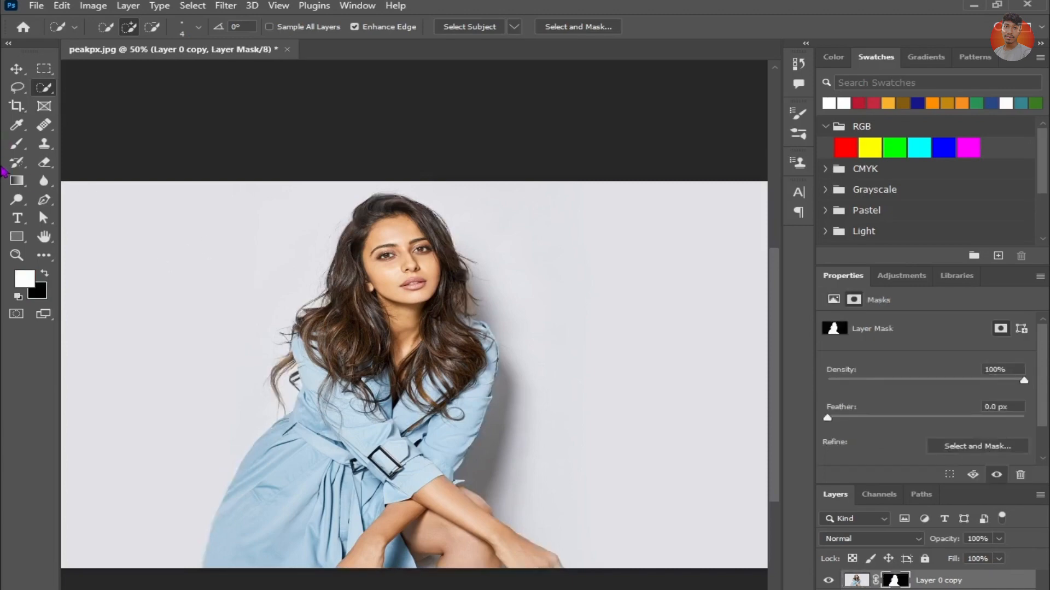
pyautogui.click(16, 219)
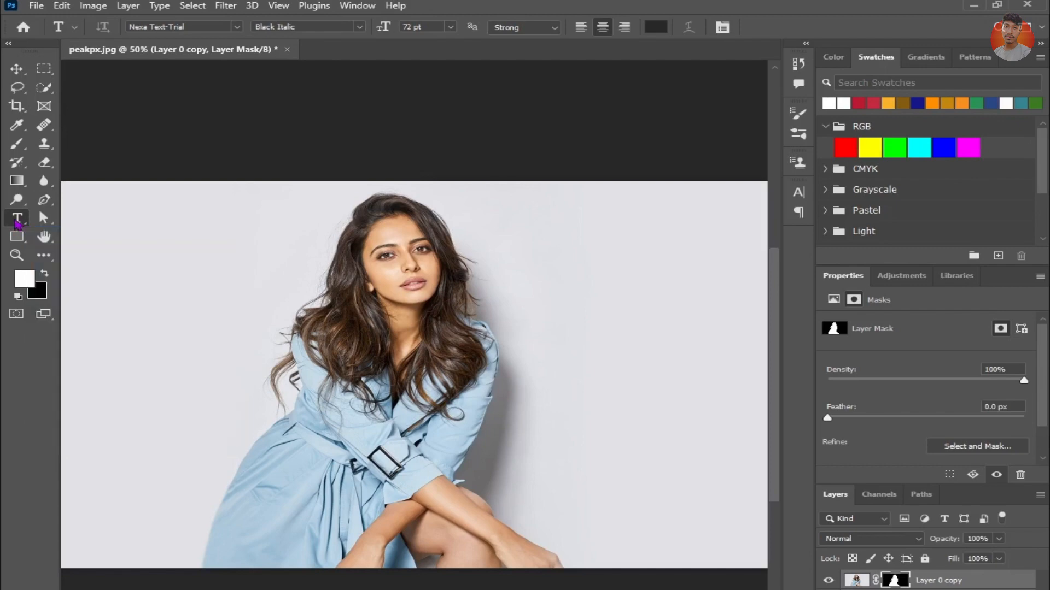
pyautogui.click(108, 252)
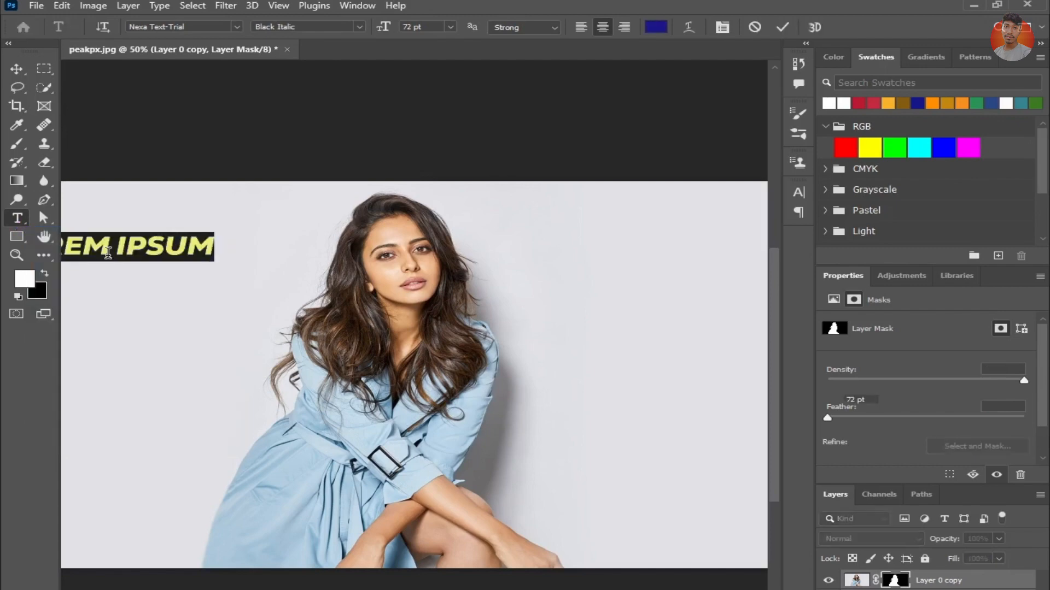
pyautogui.press('BackSpace')
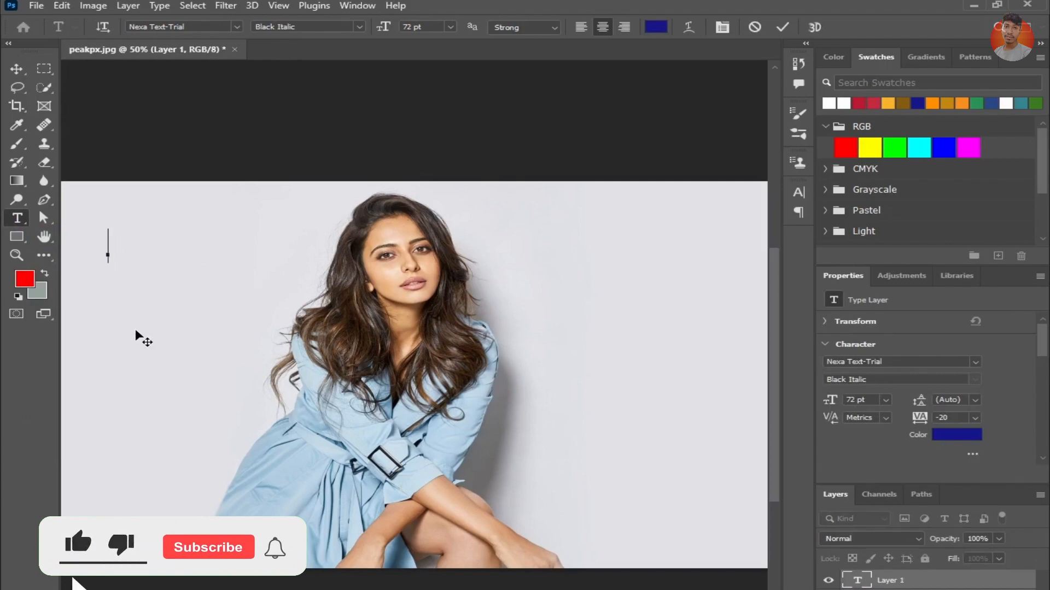
pyautogui.click(23, 71)
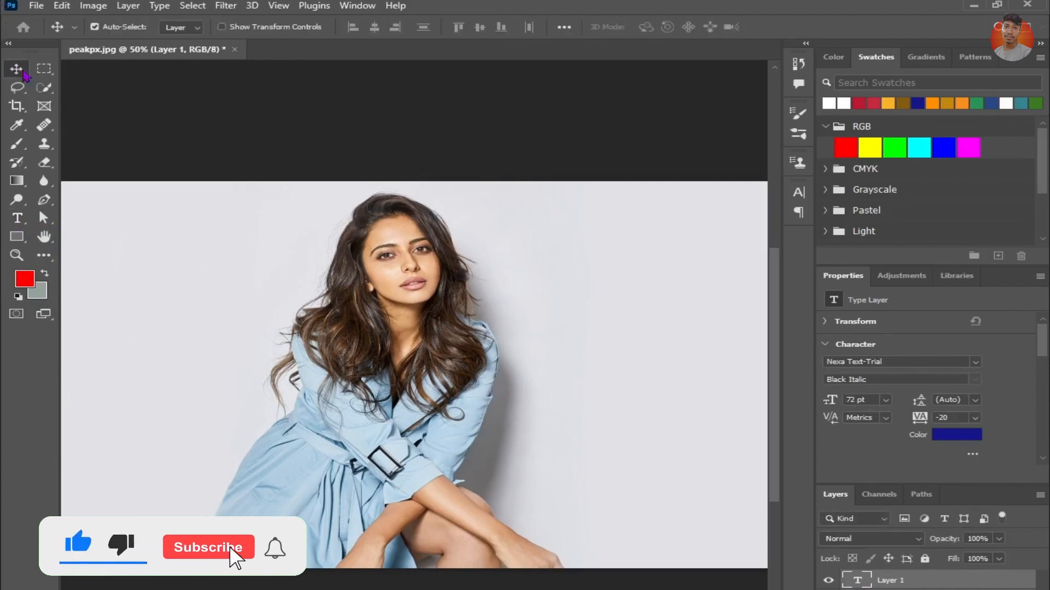
# Add a placeholder "Lorem Ipsum" text layer and move it fully into the blank background beside the woman.
pyautogui.moveTo(133, 277); pyautogui.dragTo(297, 283)
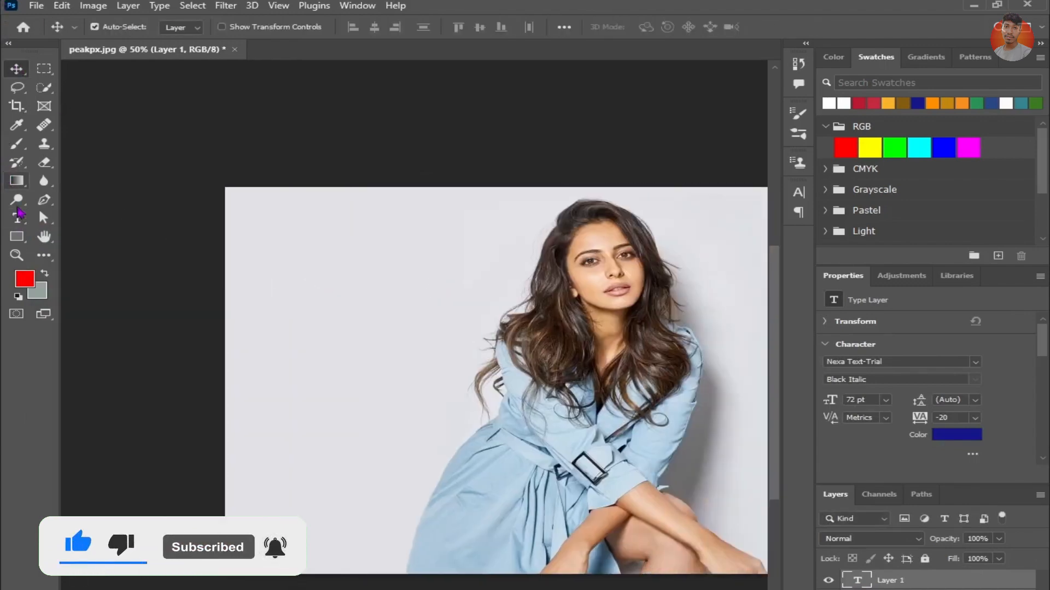
pyautogui.click(17, 216)
pyautogui.click(260, 282)
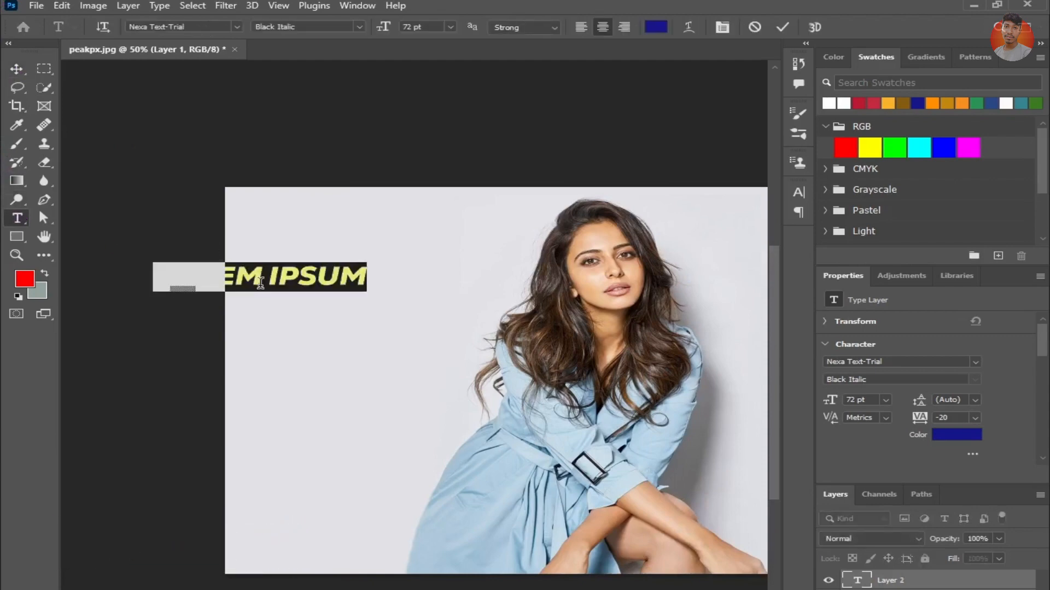
pyautogui.click(17, 70)
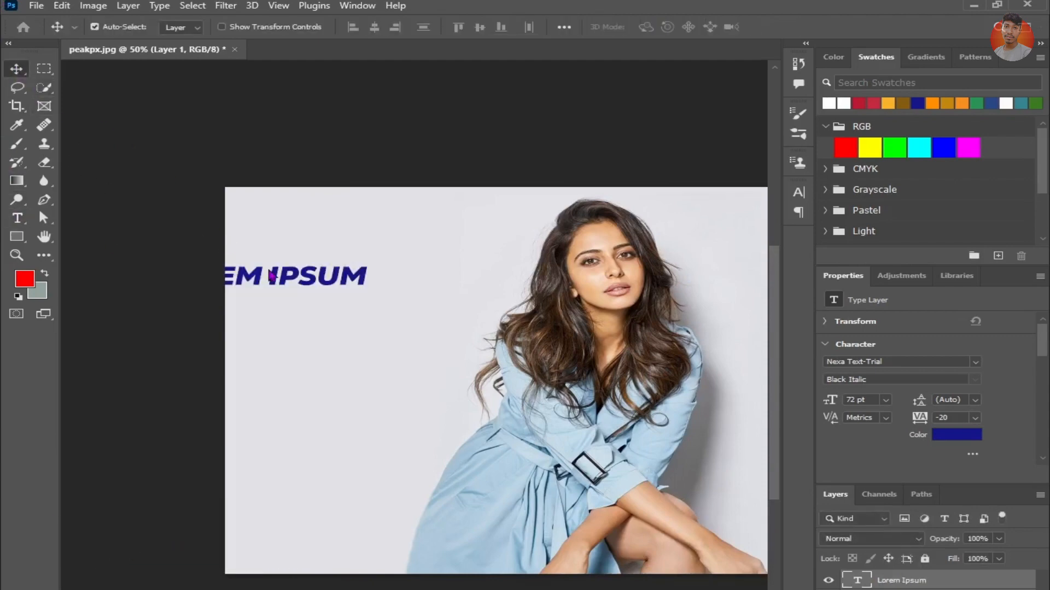
pyautogui.moveTo(286, 286); pyautogui.dragTo(376, 279)
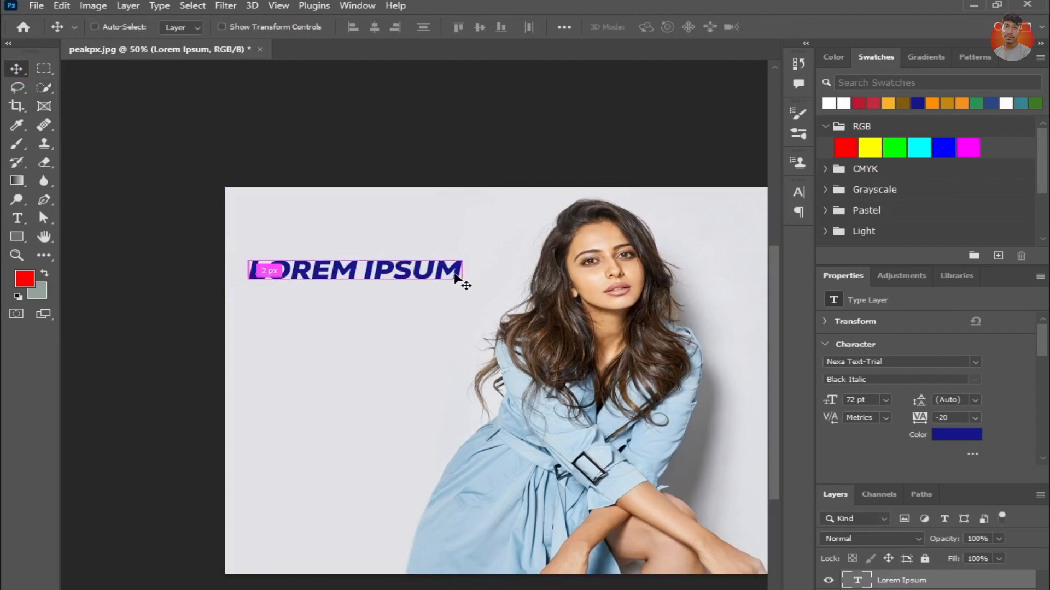
# Enlarge the placeholder text to about 154% width and 247% height and move it across the woman's face.
pyautogui.hotkey('ctrl', 't')
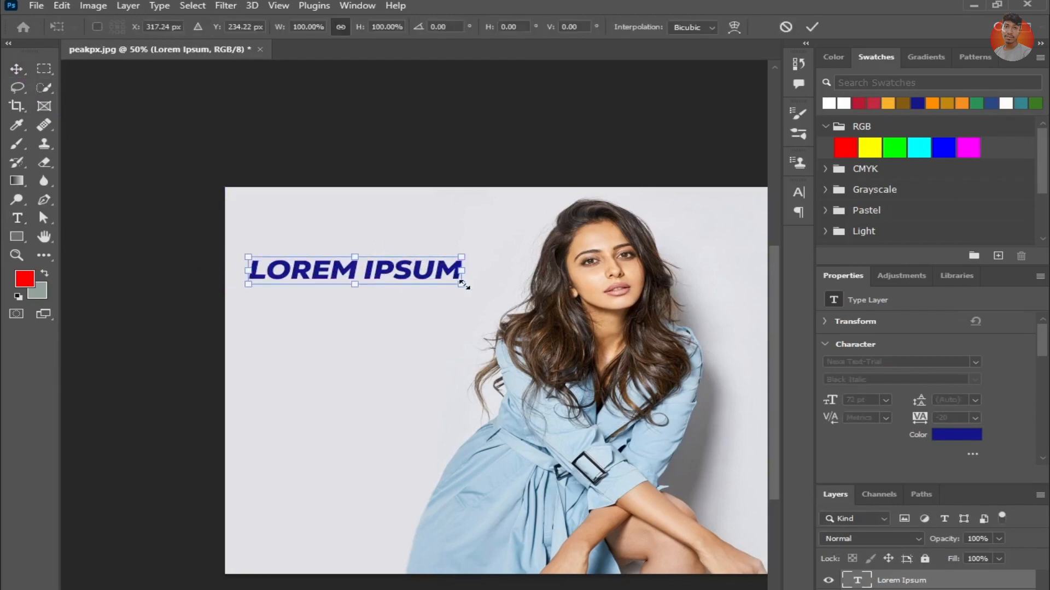
pyautogui.moveTo(463, 285); pyautogui.dragTo(520, 307)
pyautogui.doubleClick(443, 279)
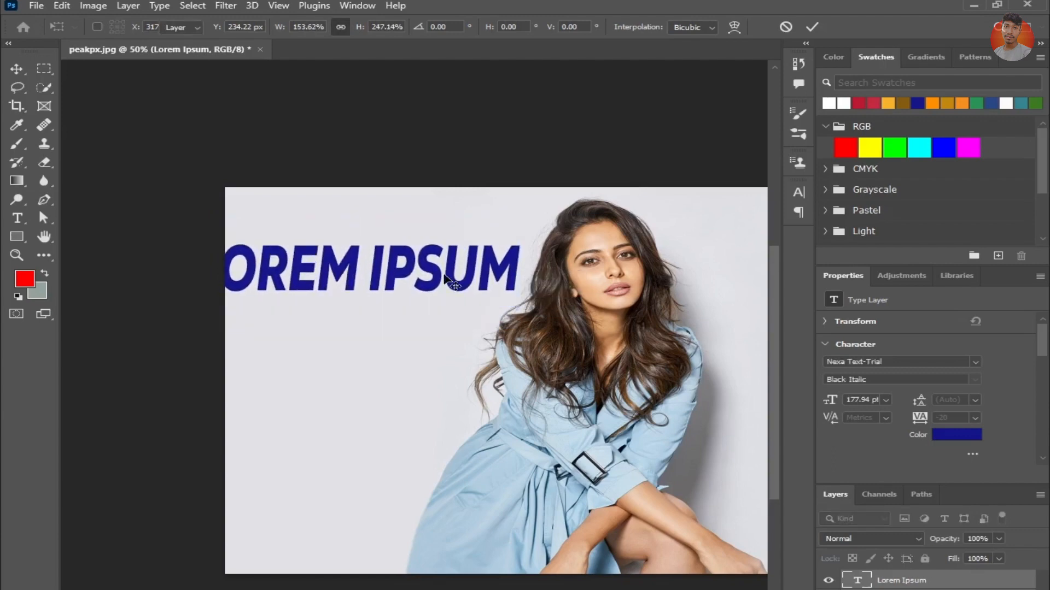
pyautogui.moveTo(443, 278); pyautogui.dragTo(635, 264)
# Replace the placeholder text with "GET START".
pyautogui.doubleClick(635, 263)
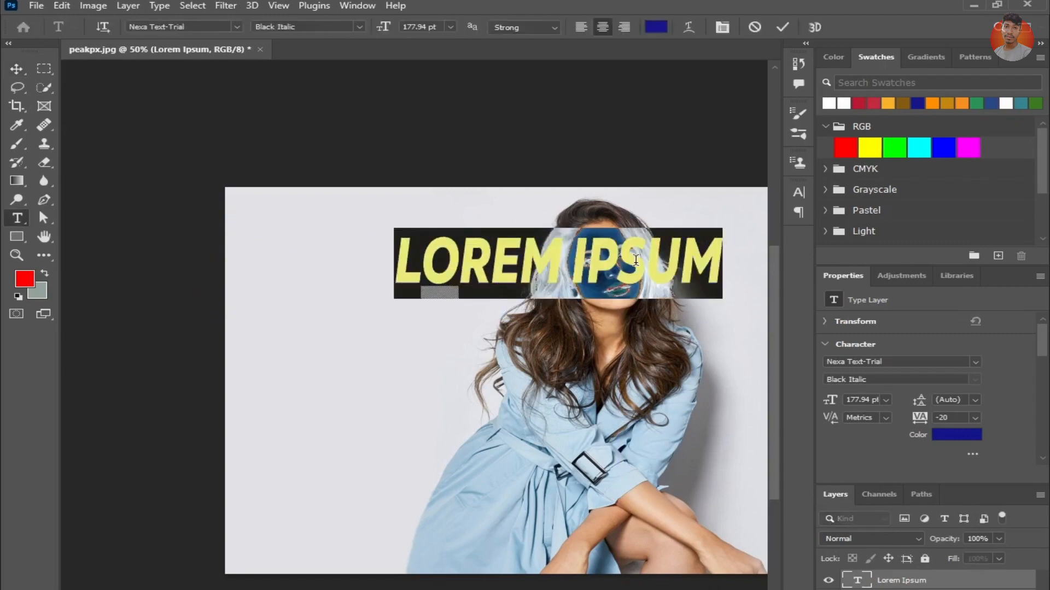
pyautogui.write('GET')
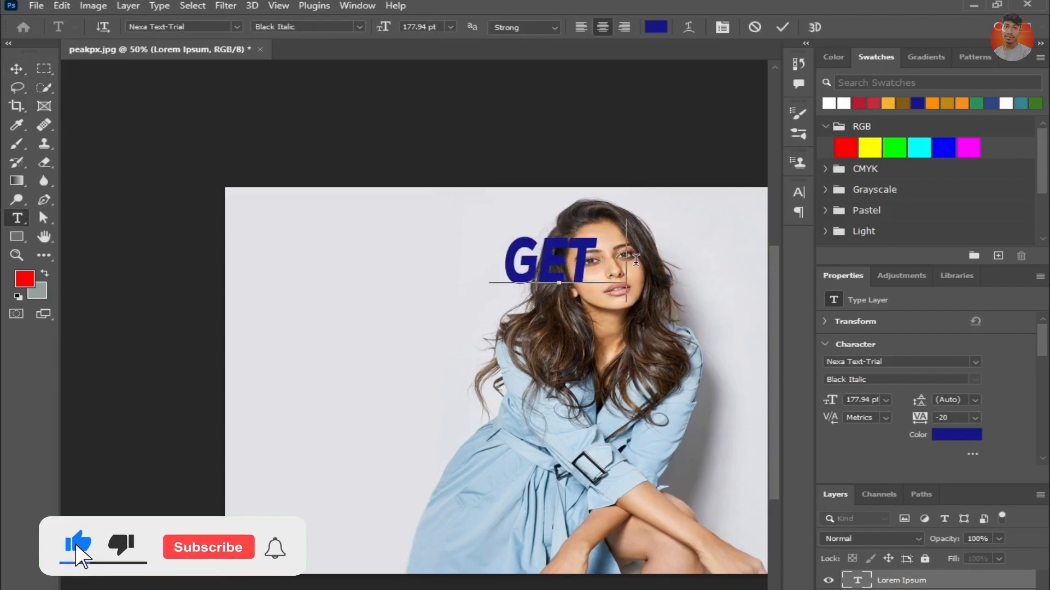
pyautogui.write(' STAR')
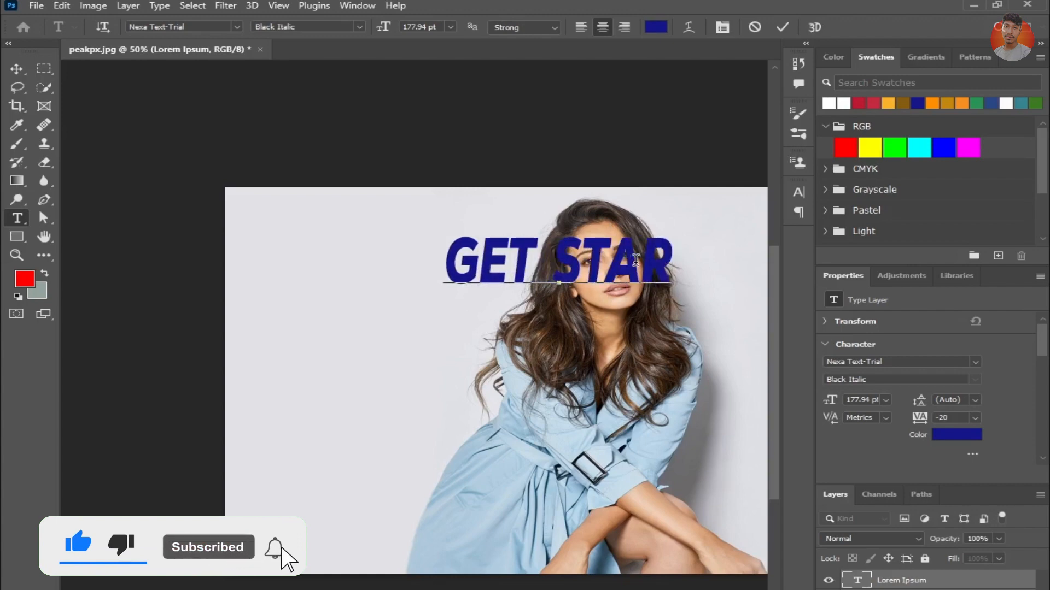
pyautogui.write('T')
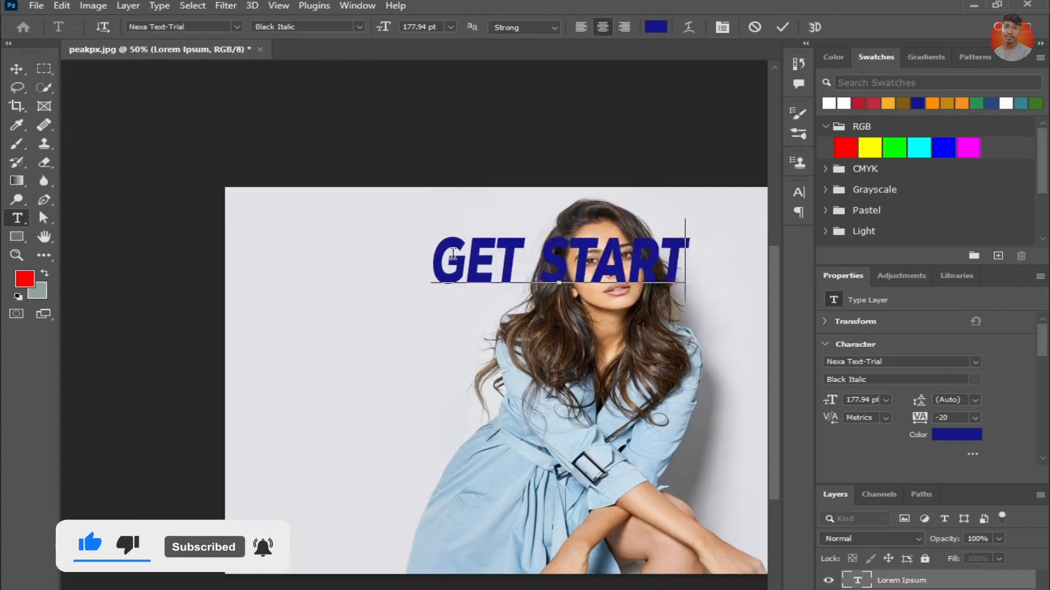
# Change the color of the whole "GET START" text to purple, 952bc1.
pyautogui.hotkey('ctrl', 'a')
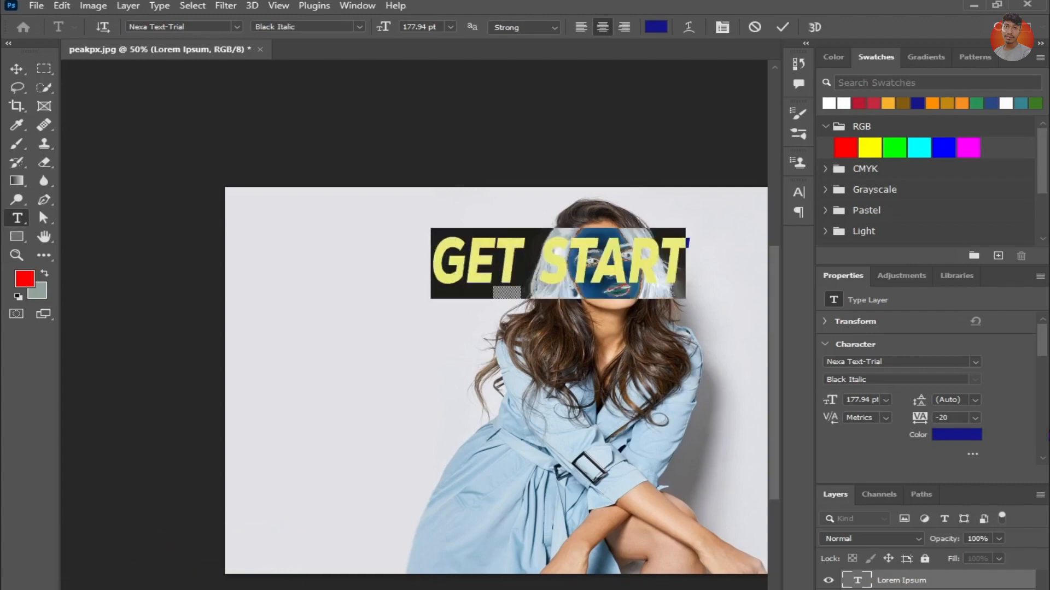
pyautogui.click(970, 437)
pyautogui.moveTo(784, 251)
pyautogui.mouseDown()
pyautogui.moveTo(764, 232)
pyautogui.moveTo(691, 234)
pyautogui.mouseUp()
pyautogui.moveTo(772, 172)
pyautogui.mouseDown()
pyautogui.moveTo(778, 154)
pyautogui.moveTo(767, 262)
pyautogui.mouseUp()
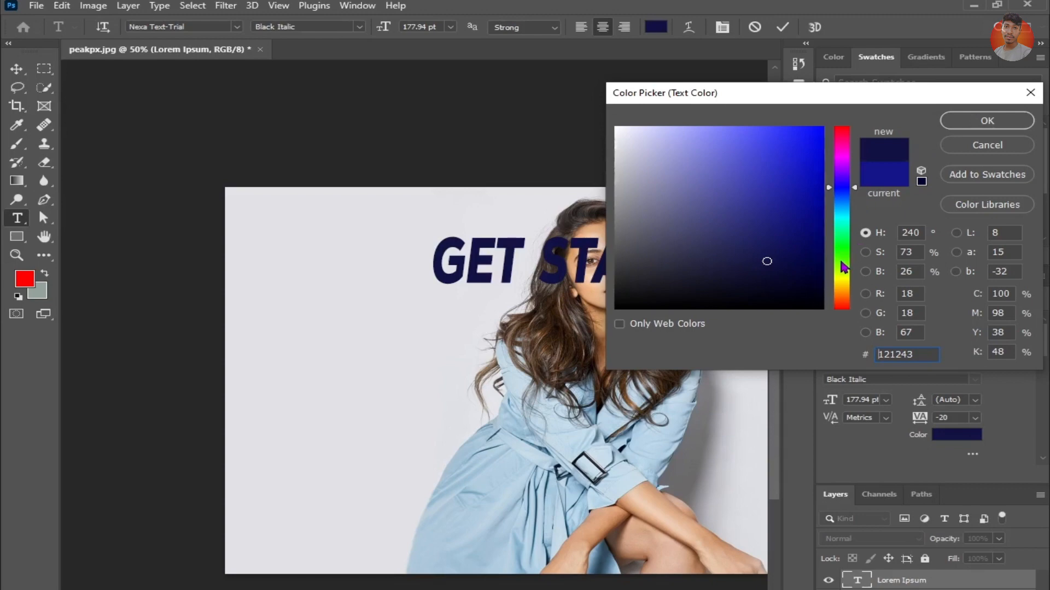
pyautogui.moveTo(841, 261); pyautogui.dragTo(841, 279)
pyautogui.moveTo(781, 195)
pyautogui.mouseDown()
pyautogui.moveTo(775, 141)
pyautogui.moveTo(793, 197)
pyautogui.moveTo(810, 197)
pyautogui.moveTo(764, 196)
pyautogui.moveTo(763, 134)
pyautogui.moveTo(815, 134)
pyautogui.moveTo(816, 194)
pyautogui.moveTo(843, 166)
pyautogui.moveTo(843, 185)
pyautogui.moveTo(843, 166)
pyautogui.mouseUp()
pyautogui.click(842, 186)
pyautogui.moveTo(792, 188)
pyautogui.mouseDown()
pyautogui.moveTo(761, 199)
pyautogui.moveTo(752, 218)
pyautogui.moveTo(785, 225)
pyautogui.moveTo(711, 228)
pyautogui.moveTo(759, 204)
pyautogui.moveTo(744, 204)
pyautogui.mouseUp()
pyautogui.click(748, 173)
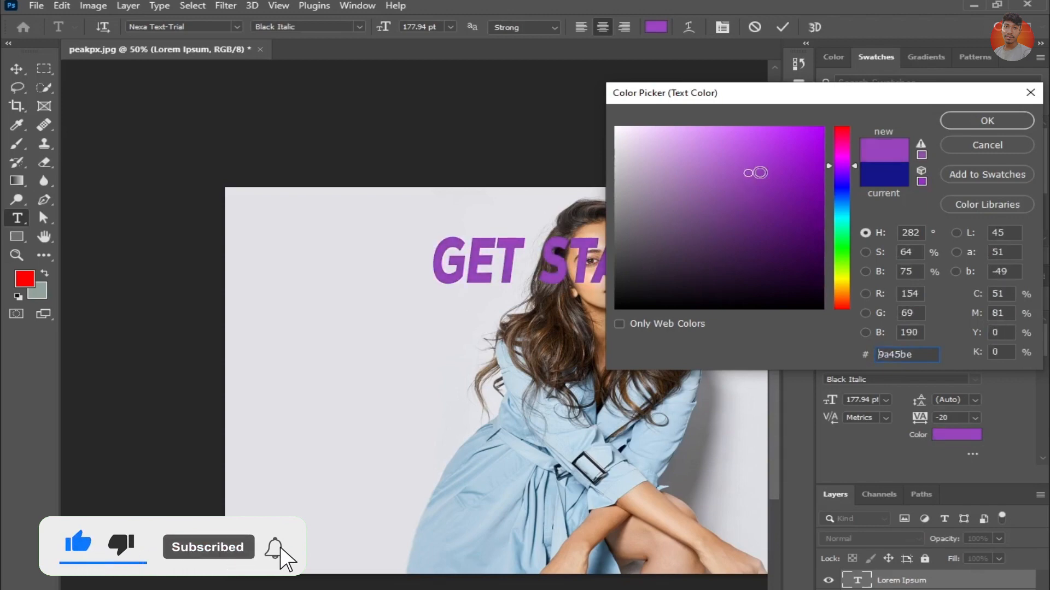
pyautogui.click(777, 172)
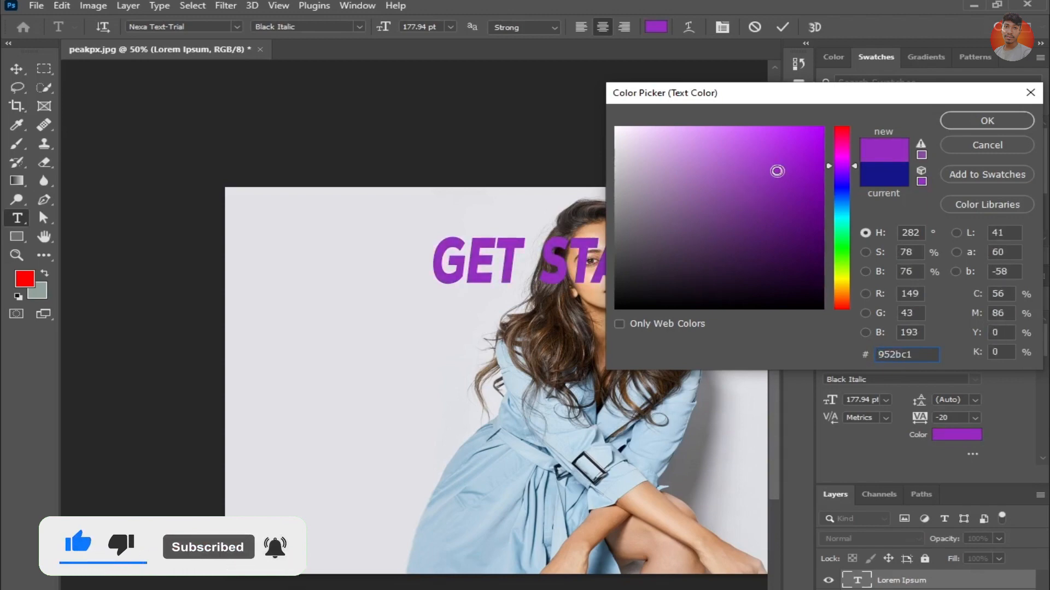
pyautogui.click(986, 121)
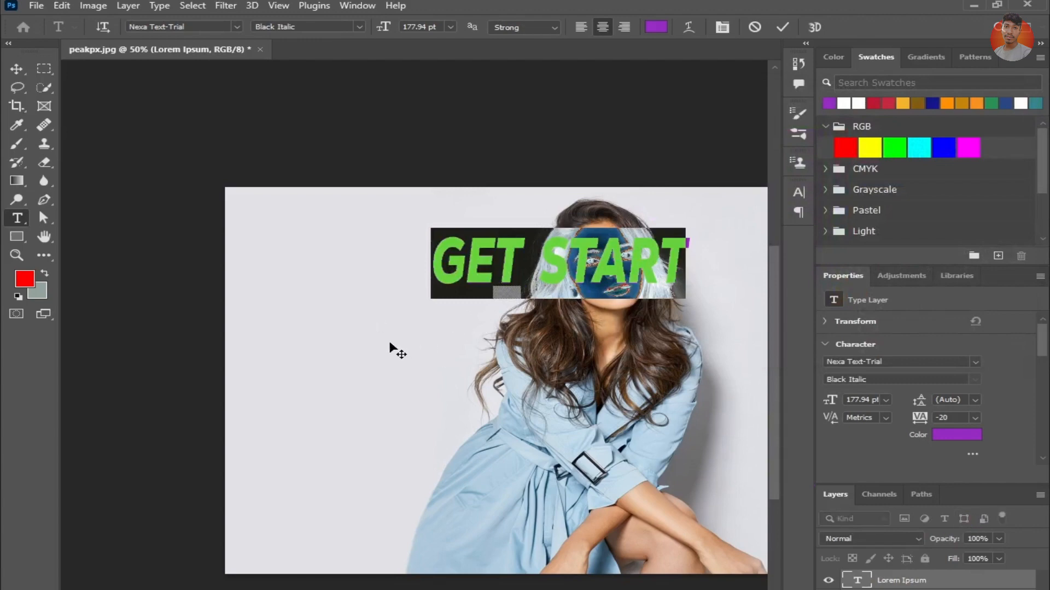
pyautogui.click(11, 71)
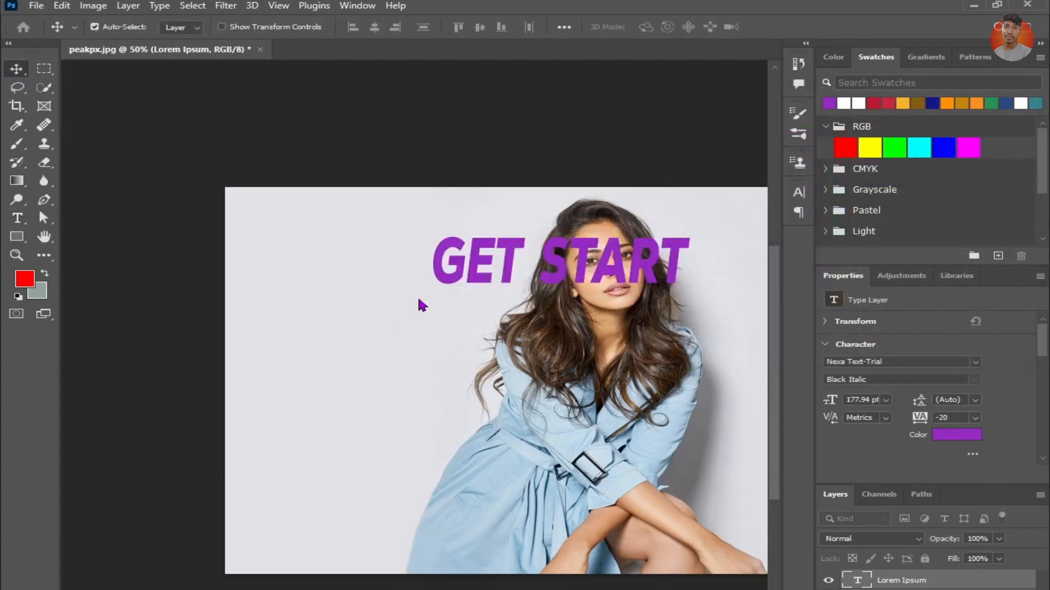
# Enlarge the "GET START" text to about 144% width and 139% height and center it horizontally across the woman's neck and hair.
pyautogui.click(682, 278)
pyautogui.click(669, 269)
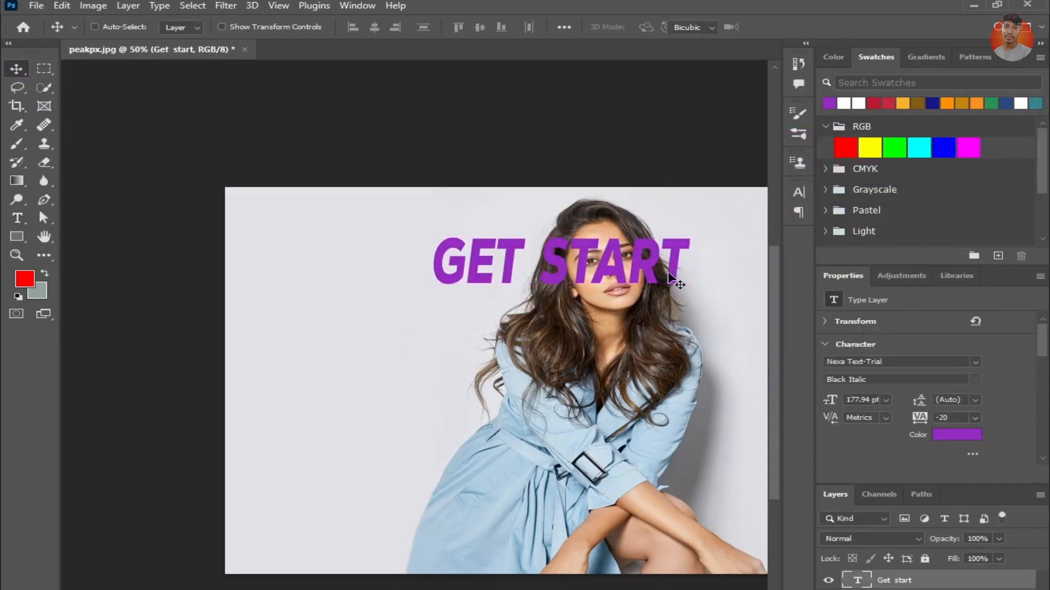
pyautogui.hotkey('ctrl', 't')
pyautogui.moveTo(691, 300); pyautogui.dragTo(737, 311)
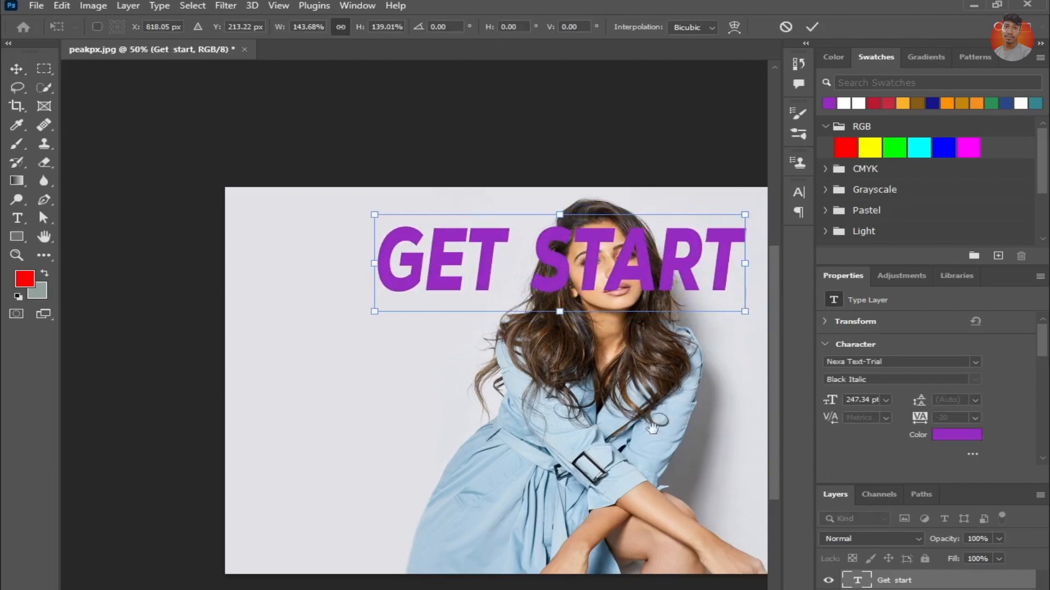
pyautogui.moveTo(687, 445); pyautogui.dragTo(482, 466)
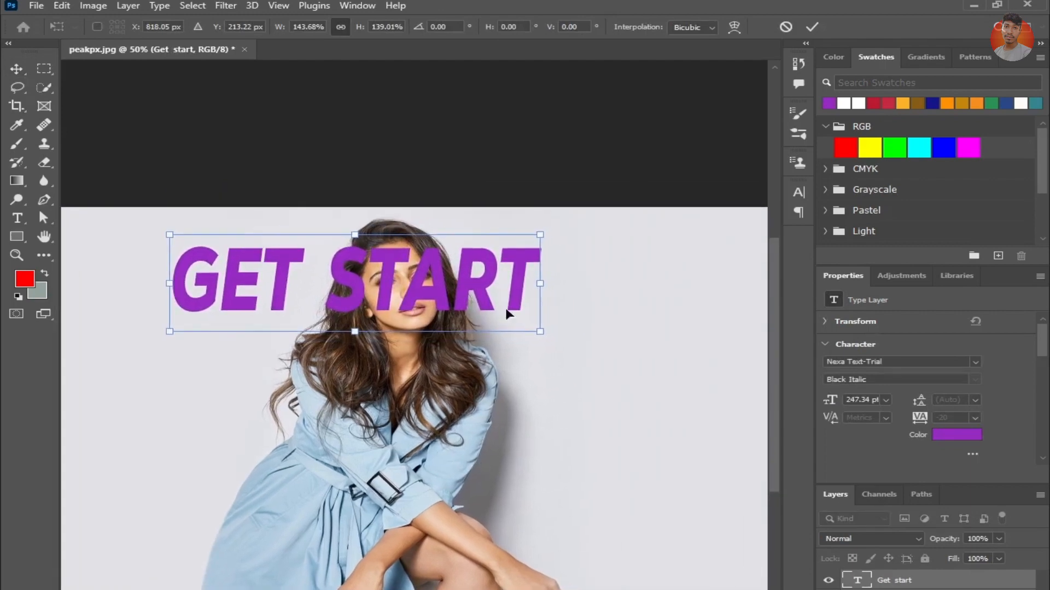
pyautogui.moveTo(491, 312); pyautogui.dragTo(548, 386)
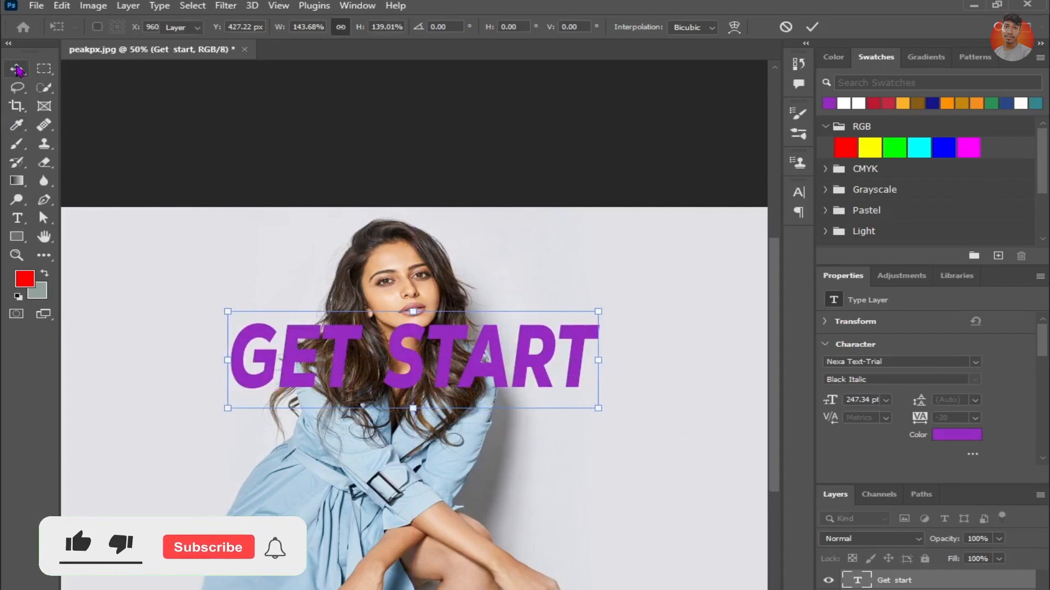
pyautogui.press('Return')
# Duplicate the "GET START" text layer.
pyautogui.click(546, 386)
pyautogui.scroll(-1, 553, 391)
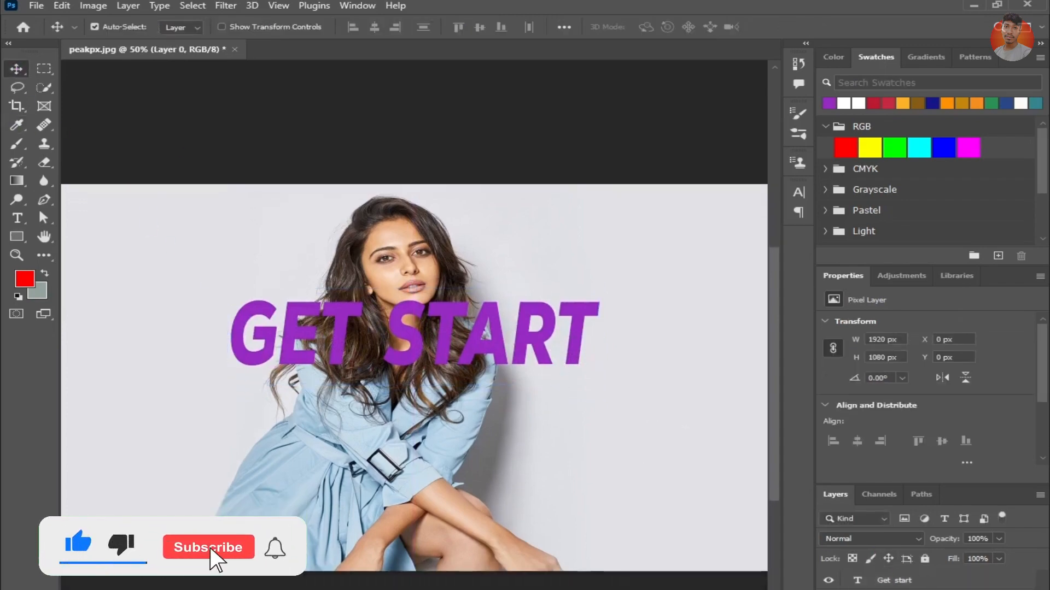
pyautogui.click(929, 584)
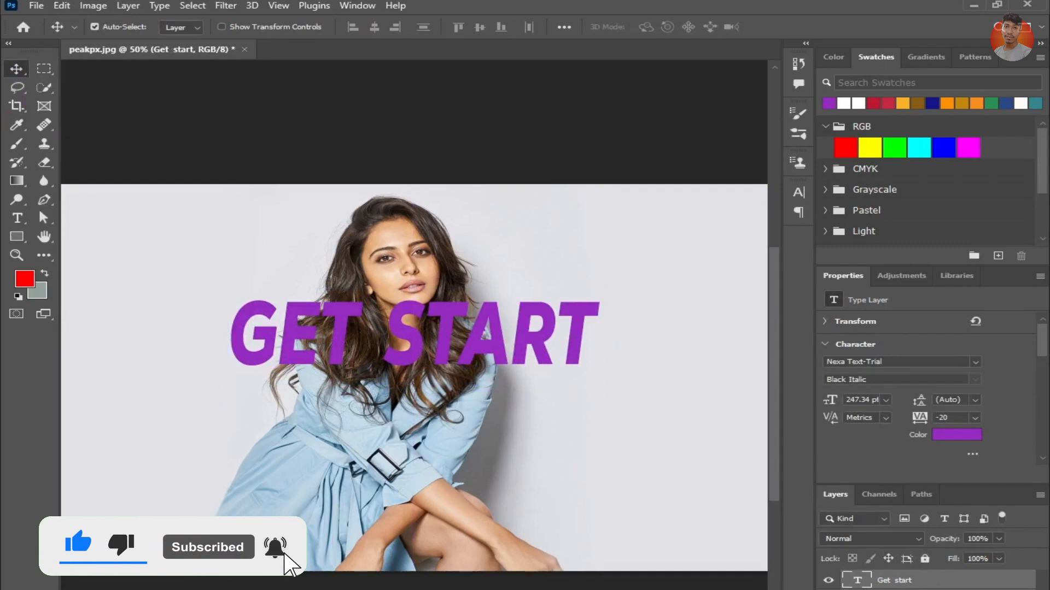
pyautogui.click(896, 589)
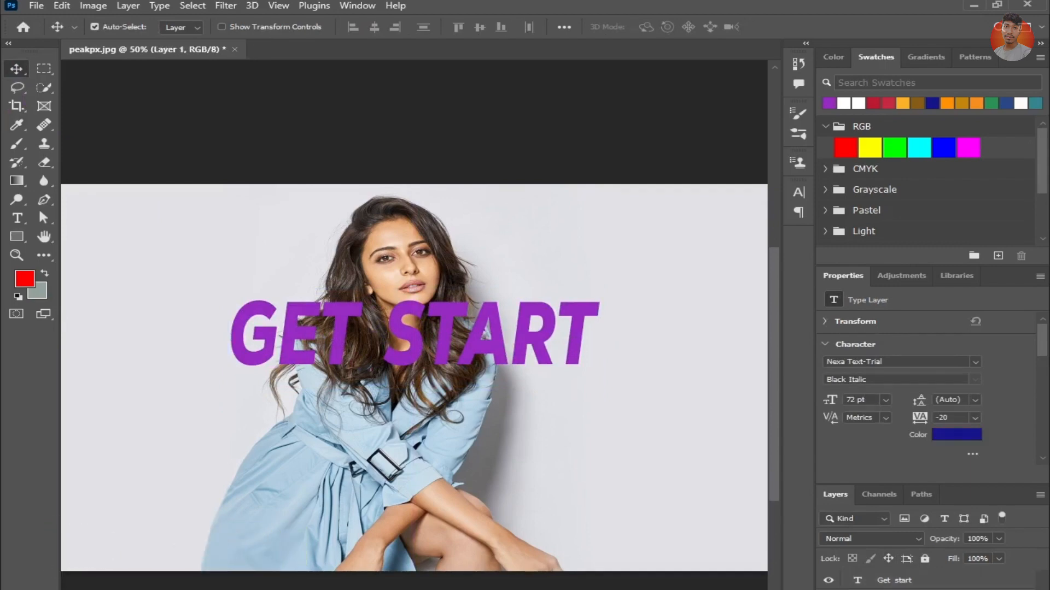
pyautogui.hotkey('ctrl', 'j')
pyautogui.click(925, 583)
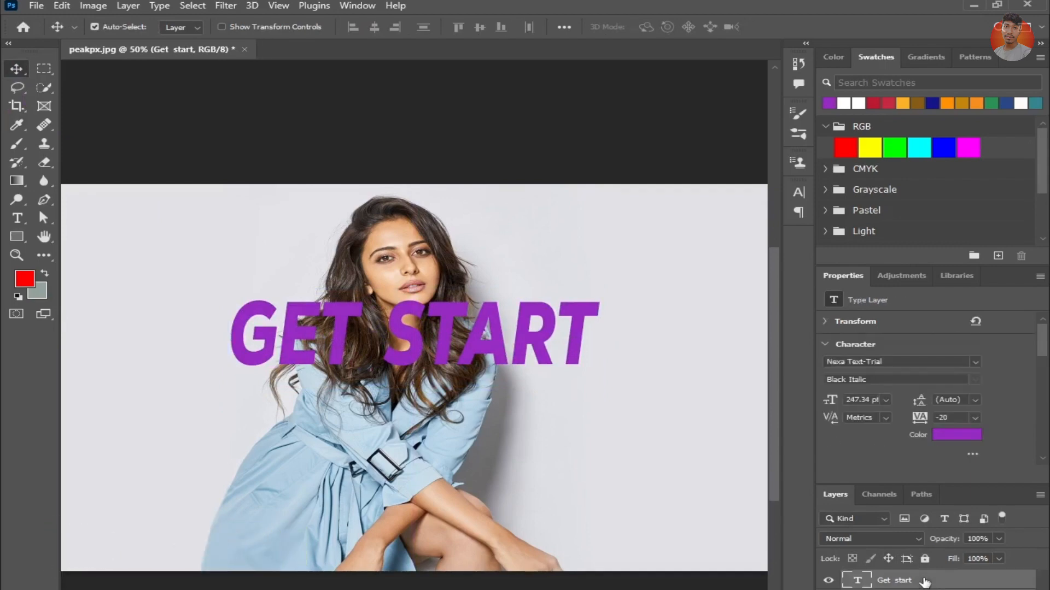
pyautogui.hotkey('ctrl', 'j')
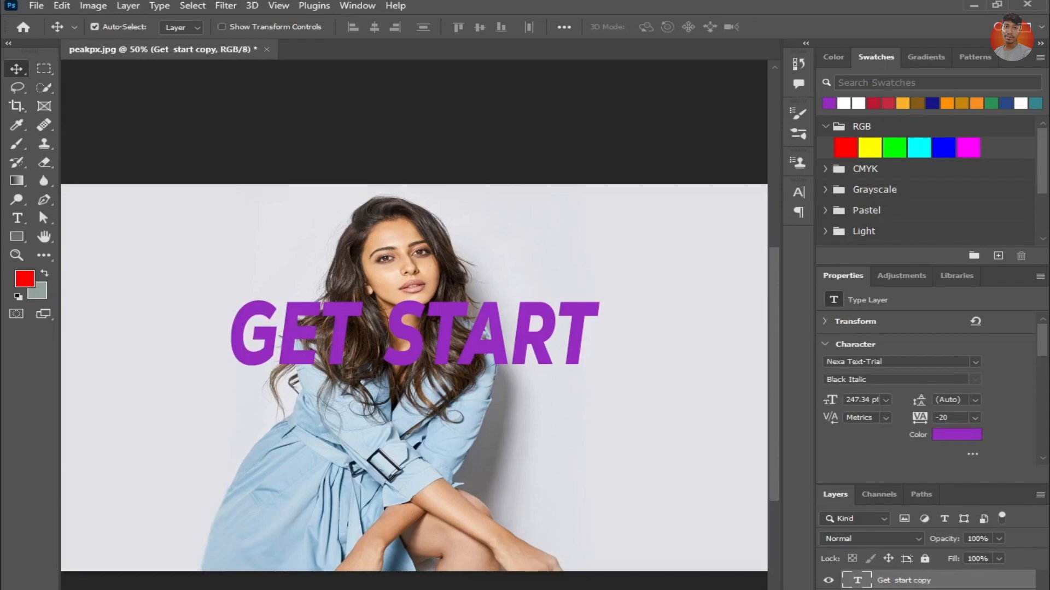
# Convert the duplicated "GET START" text layer to a shape.
pyautogui.click(925, 589)
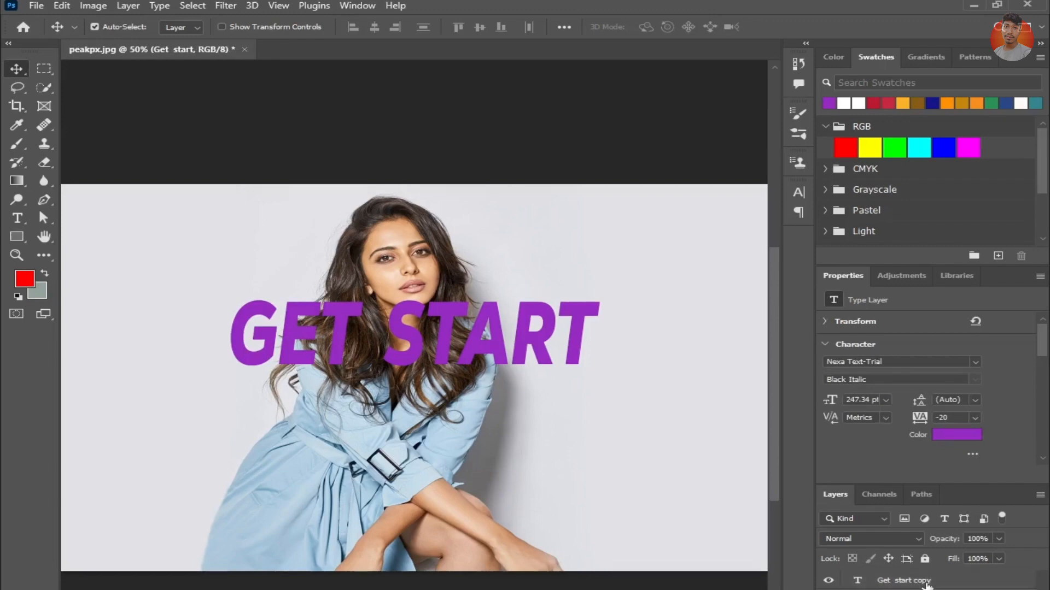
pyautogui.click(926, 583)
pyautogui.rightClick(926, 582)
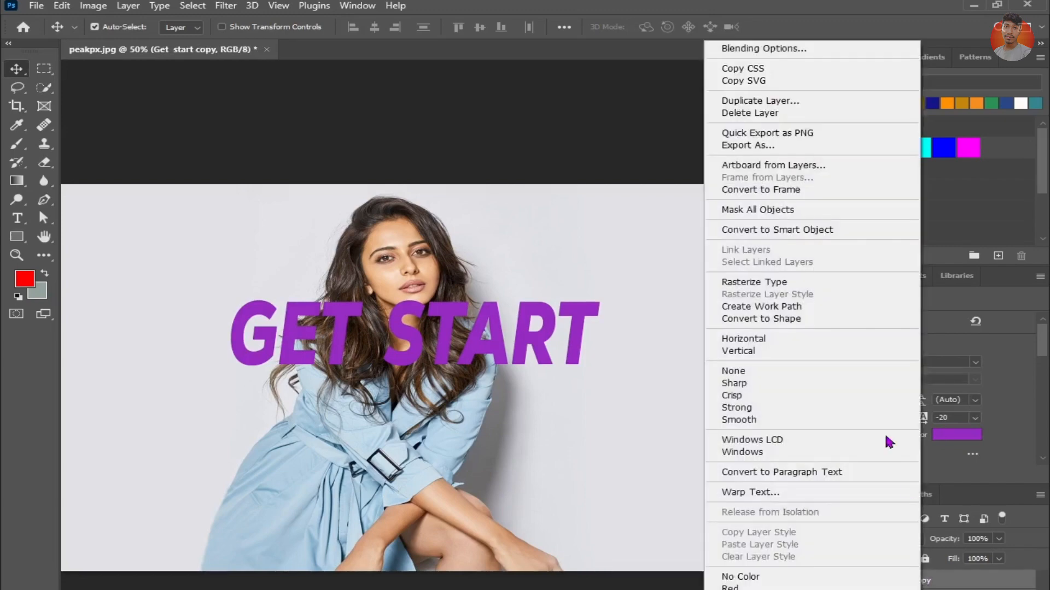
pyautogui.click(767, 323)
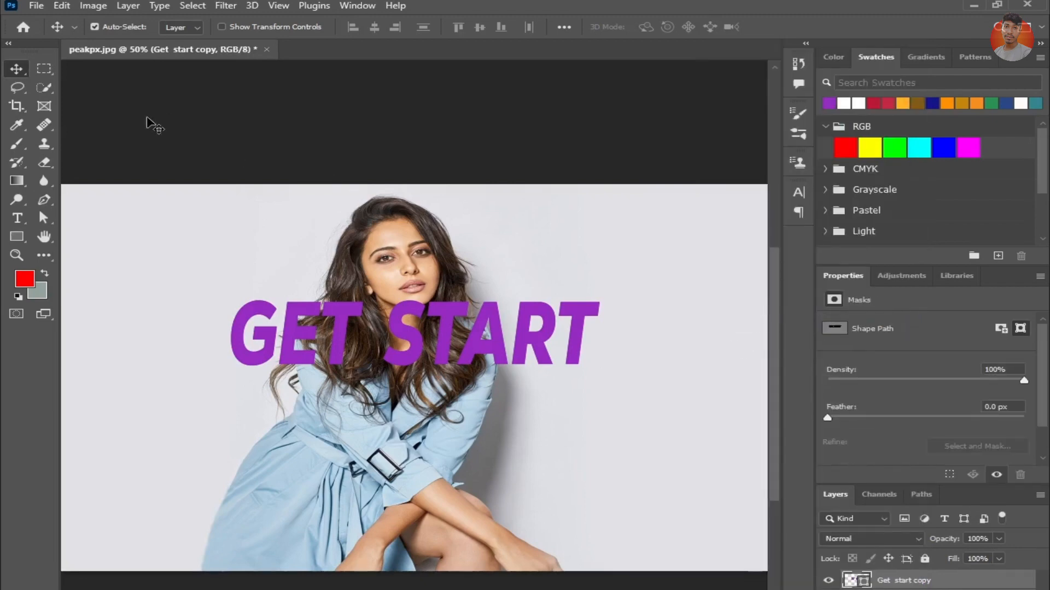
# Remove the fill from the "GET START" shape copy and give it a white stroke.
pyautogui.click(17, 237)
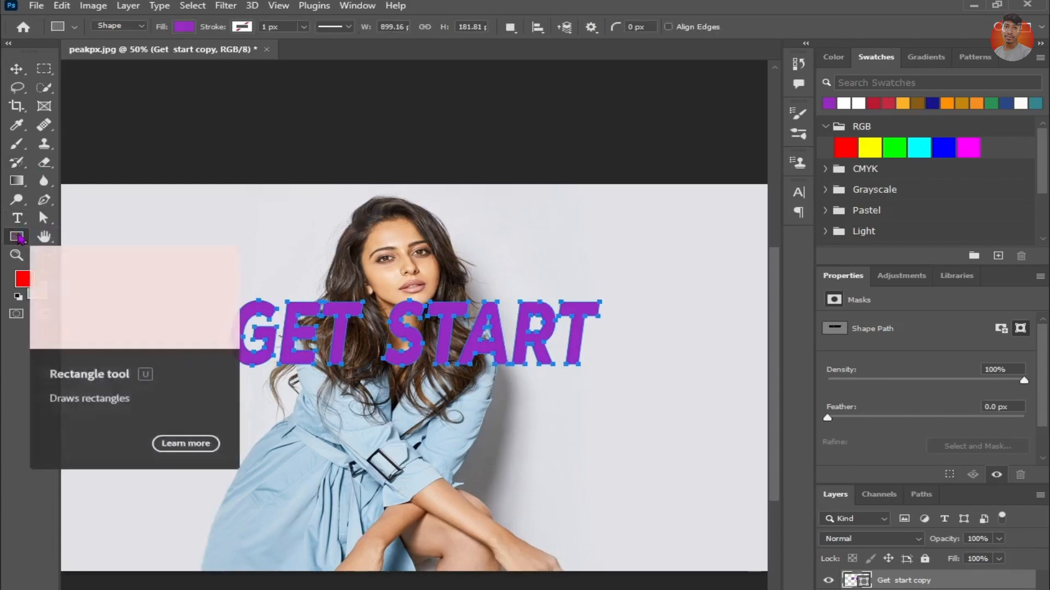
pyautogui.click(185, 27)
pyautogui.click(87, 54)
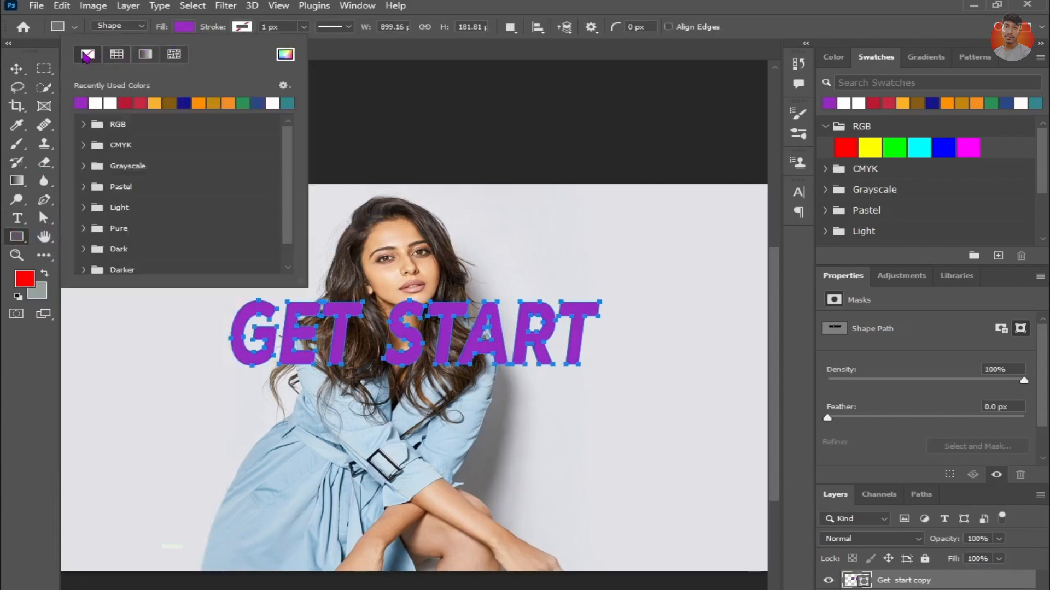
pyautogui.click(242, 27)
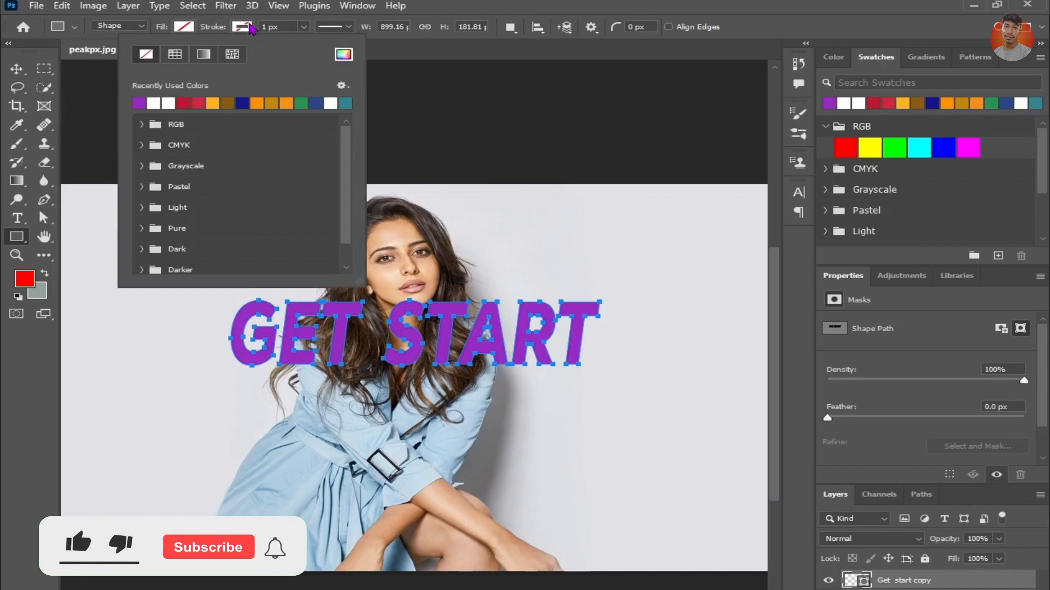
pyautogui.click(154, 103)
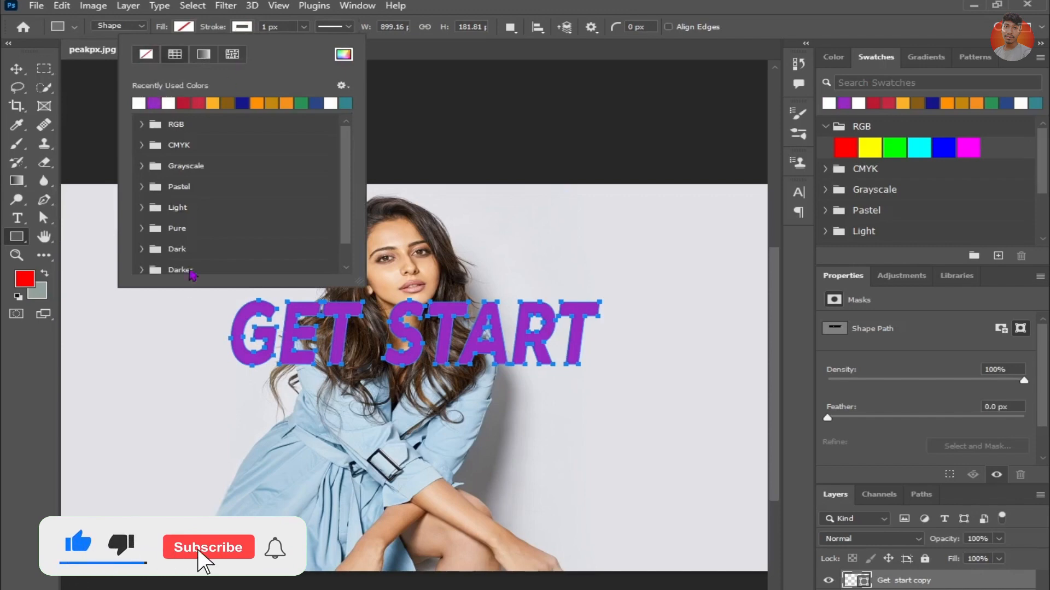
# Set the shape copy's stroke width to 1.87 px and try changing it to 3 px.
pyautogui.click(304, 27)
pyautogui.moveTo(301, 42); pyautogui.dragTo(305, 43)
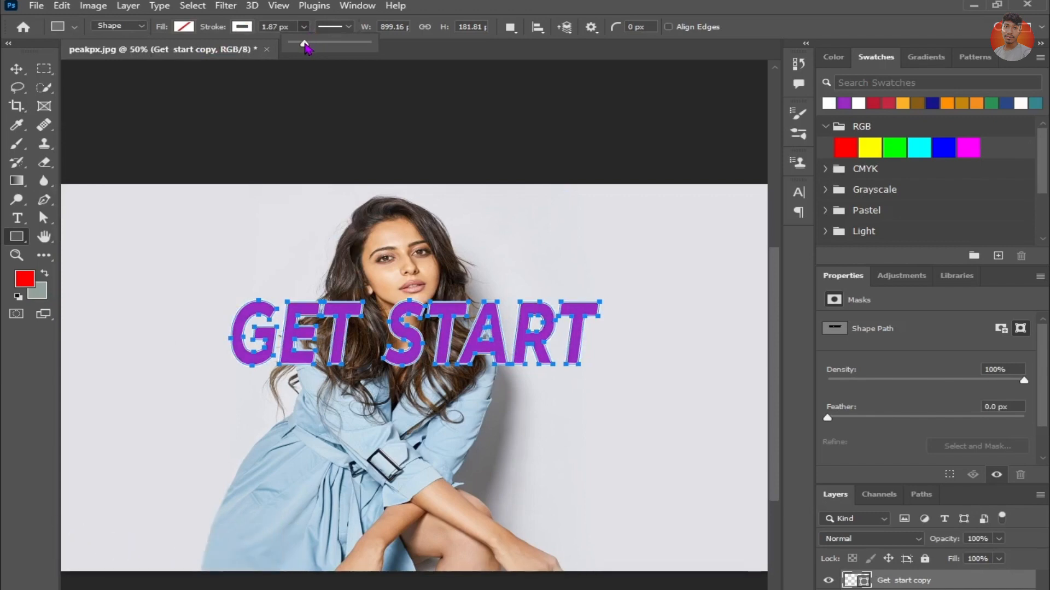
pyautogui.click(290, 26)
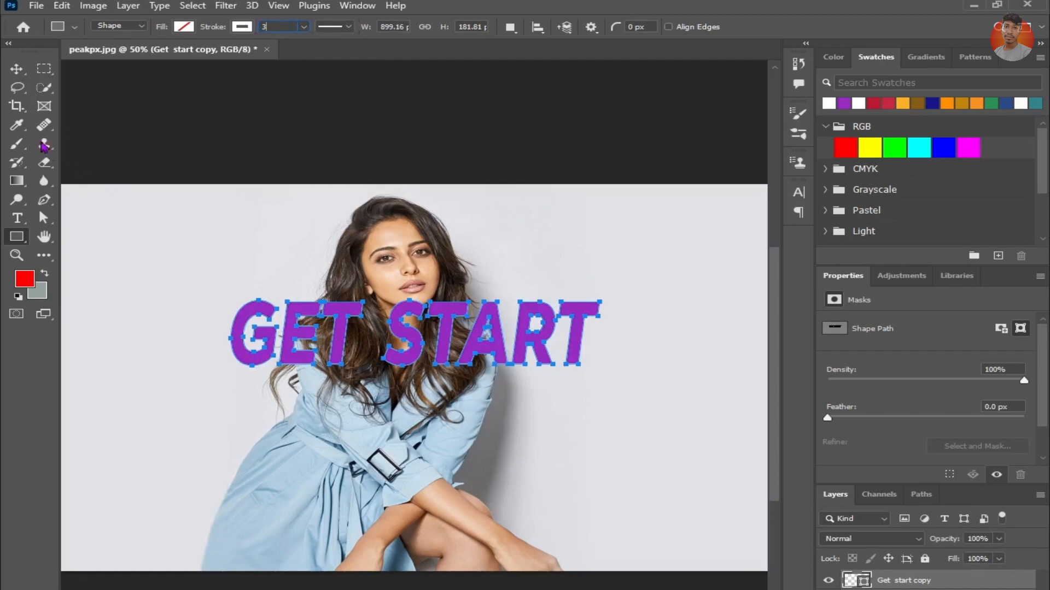
pyautogui.write('3')
pyautogui.click(16, 69)
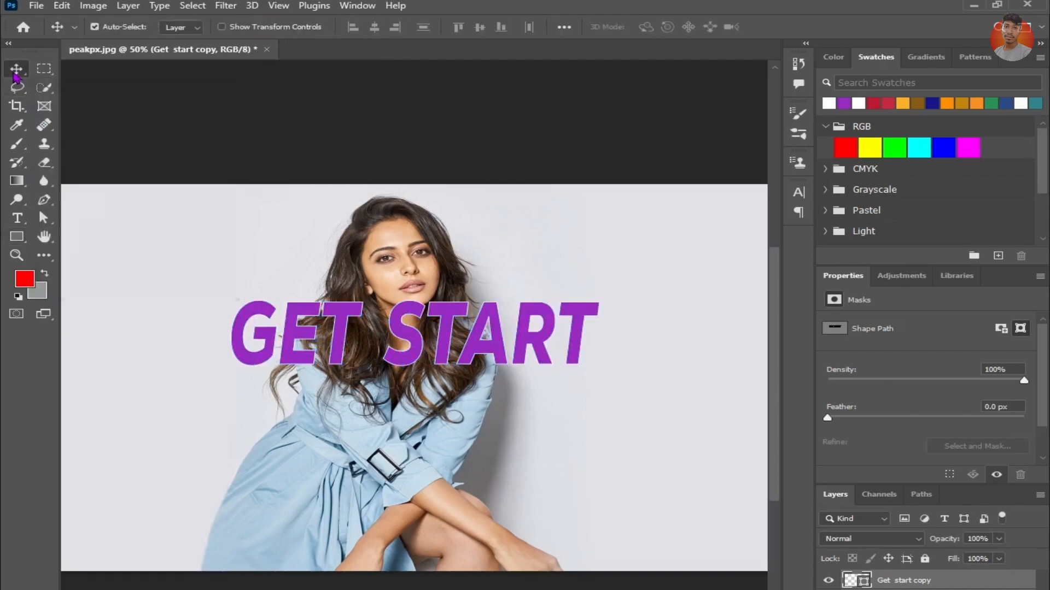
pyautogui.click(417, 335)
pyautogui.click(862, 583)
# Set the stroke width of the "GET START" shape copy to 3.15 px.
pyautogui.click(16, 237)
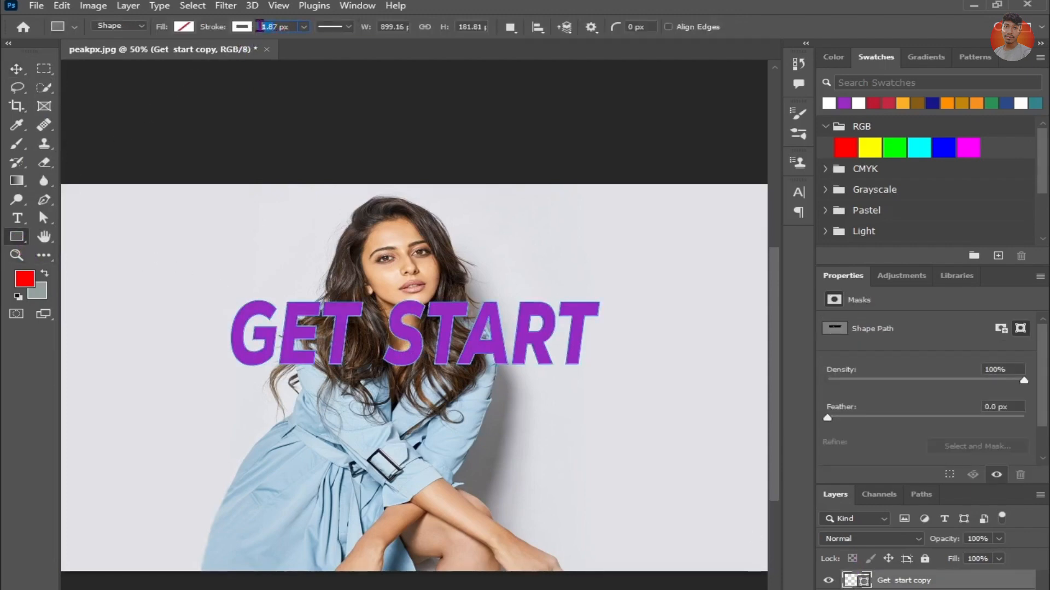
pyautogui.click(303, 26)
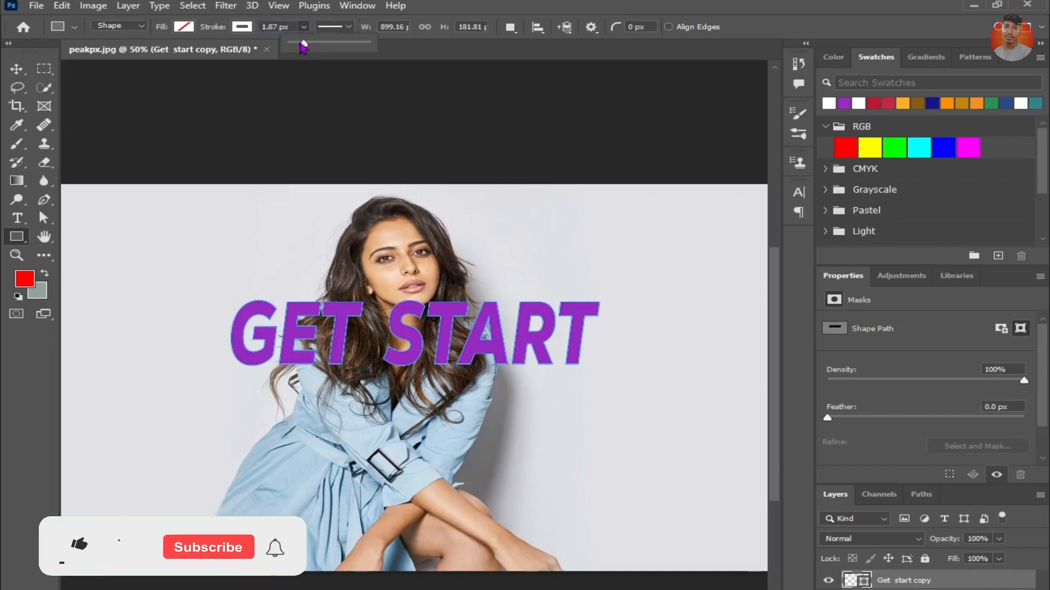
pyautogui.moveTo(301, 42); pyautogui.dragTo(306, 45)
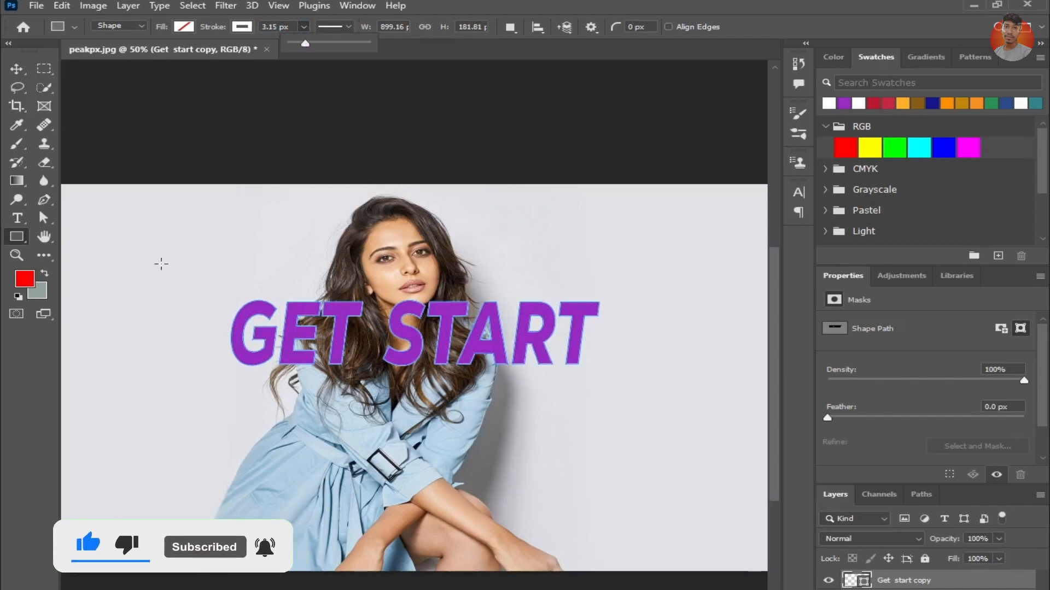
pyautogui.click(17, 70)
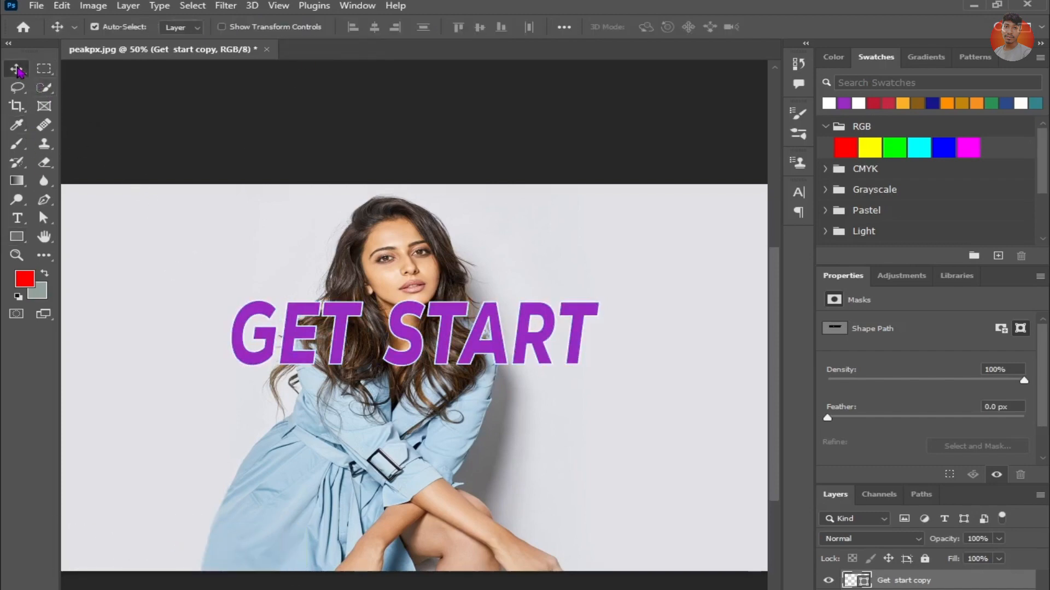
pyautogui.click(596, 473)
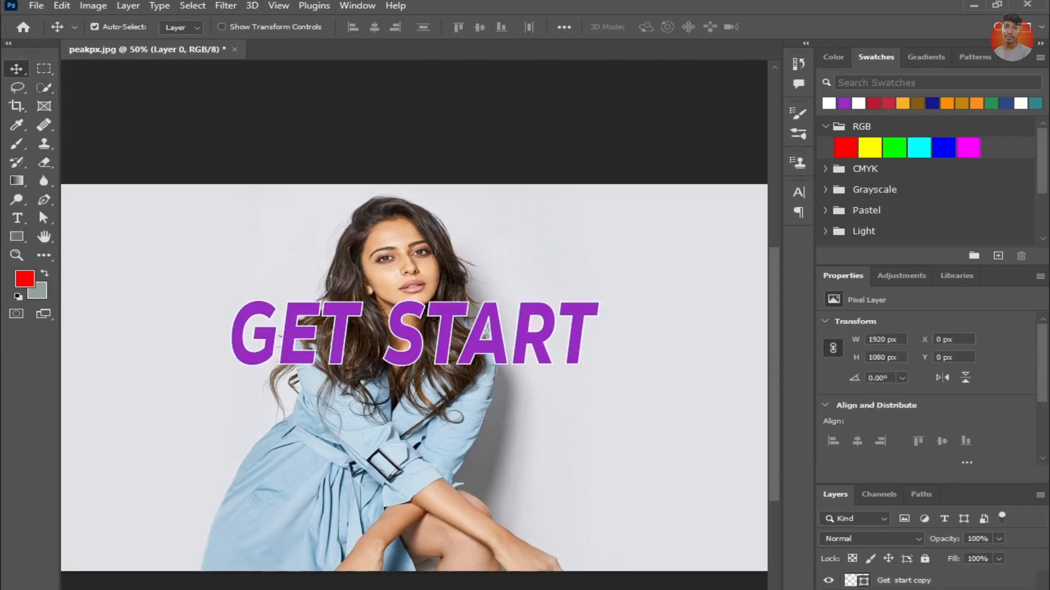
pyautogui.click(918, 583)
pyautogui.click(918, 589)
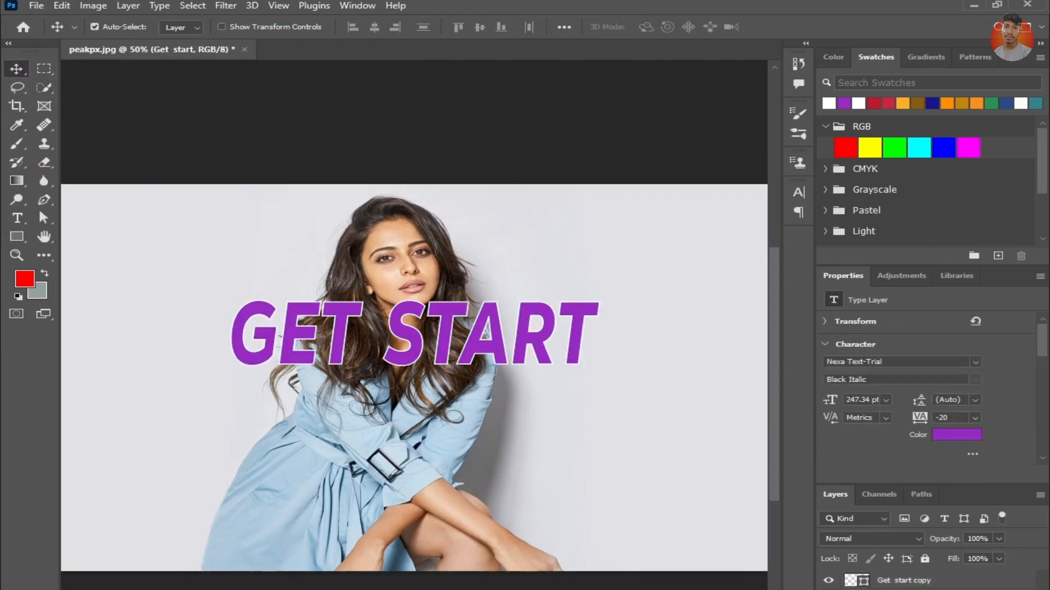
pyautogui.click(19, 236)
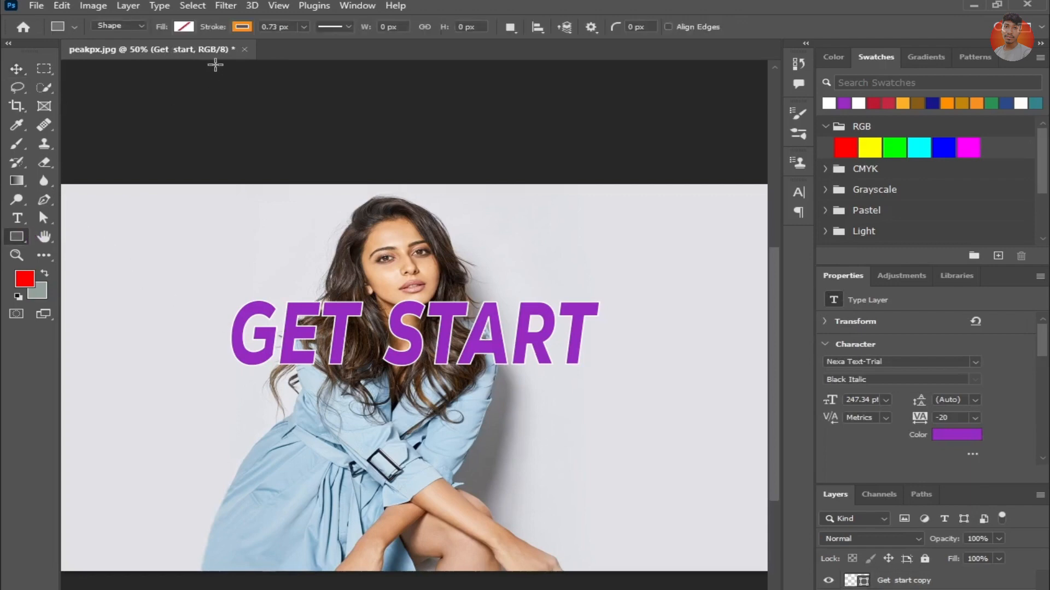
pyautogui.click(252, 33)
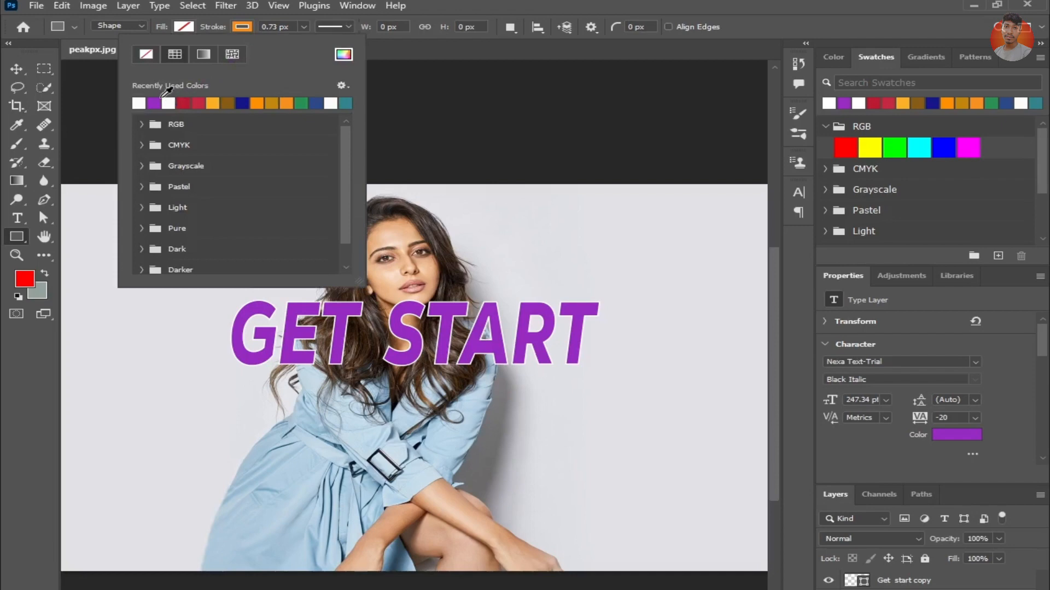
pyautogui.click(185, 30)
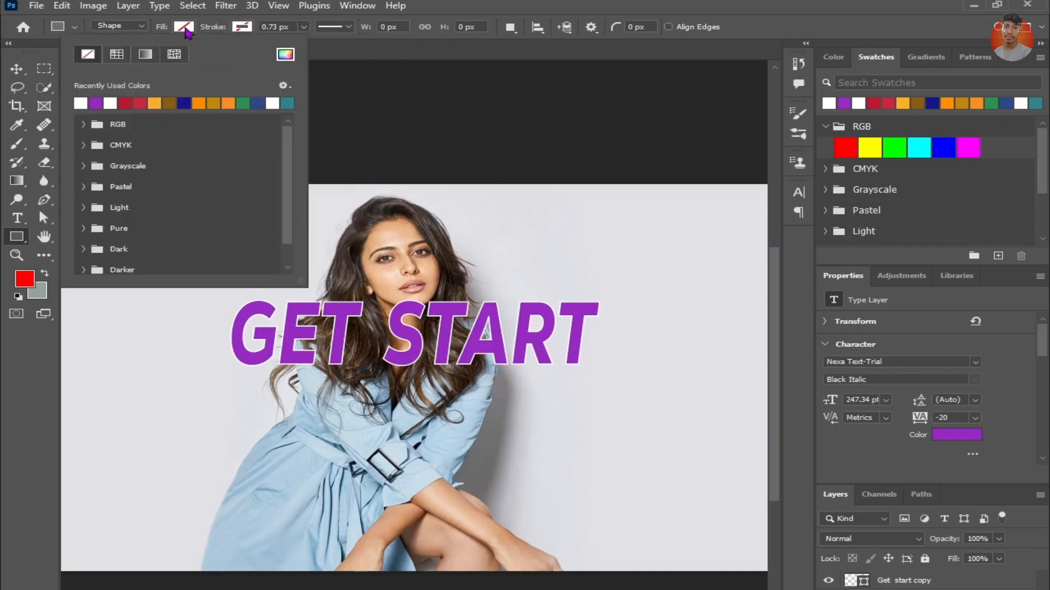
pyautogui.click(98, 103)
pyautogui.click(120, 350)
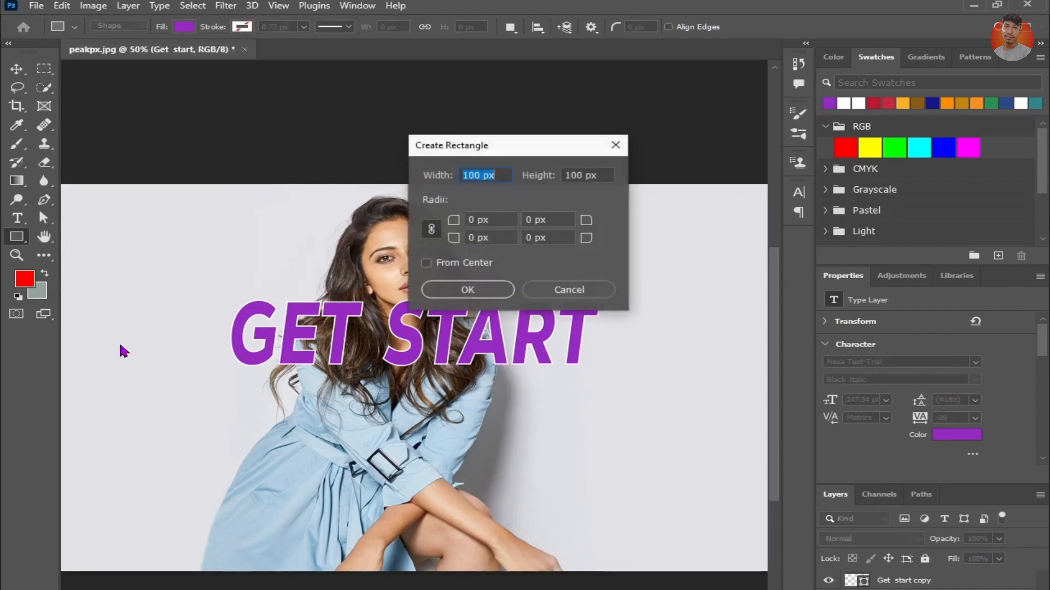
pyautogui.click(595, 290)
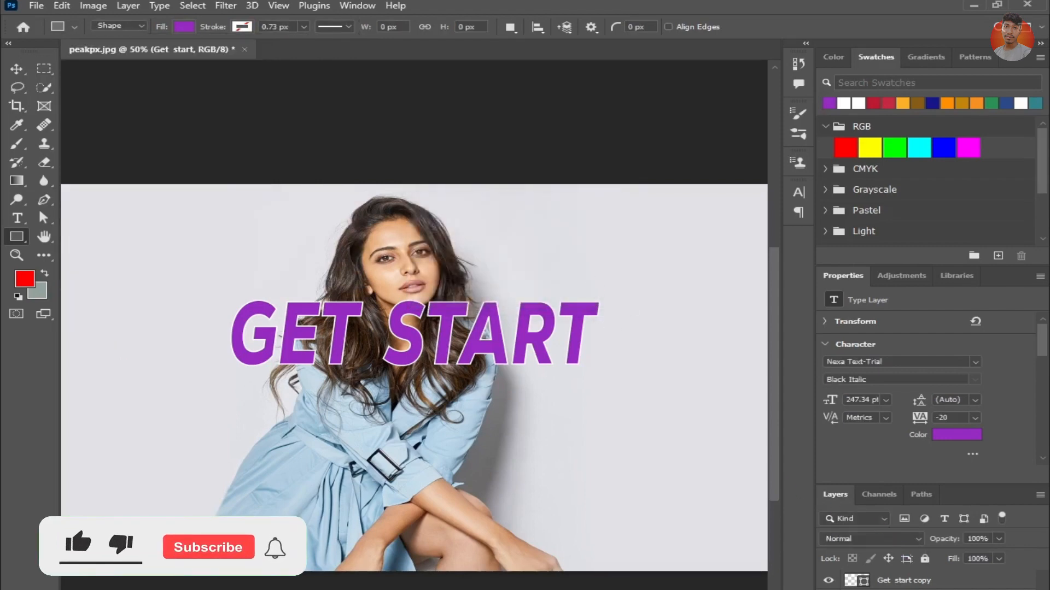
# Move the purple text layer beneath the masked cutout layer and shift it together with the white outline slightly down and to the left.
pyautogui.moveTo(948, 586); pyautogui.dragTo(948, 589)
pyautogui.click(949, 585)
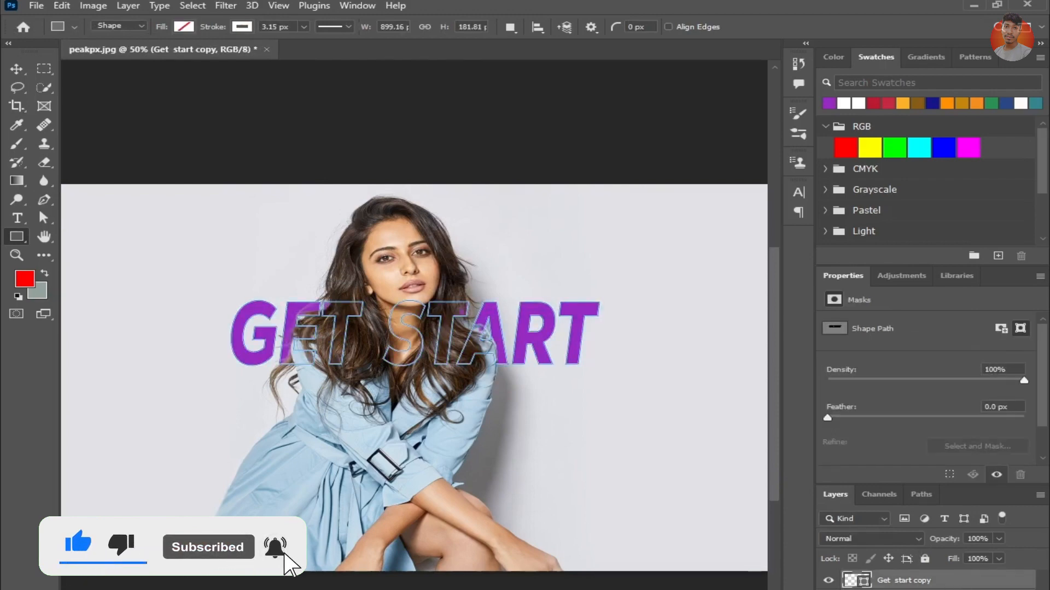
pyautogui.keyDown('ctrl'); pyautogui.click(949, 589); pyautogui.keyUp('ctrl')
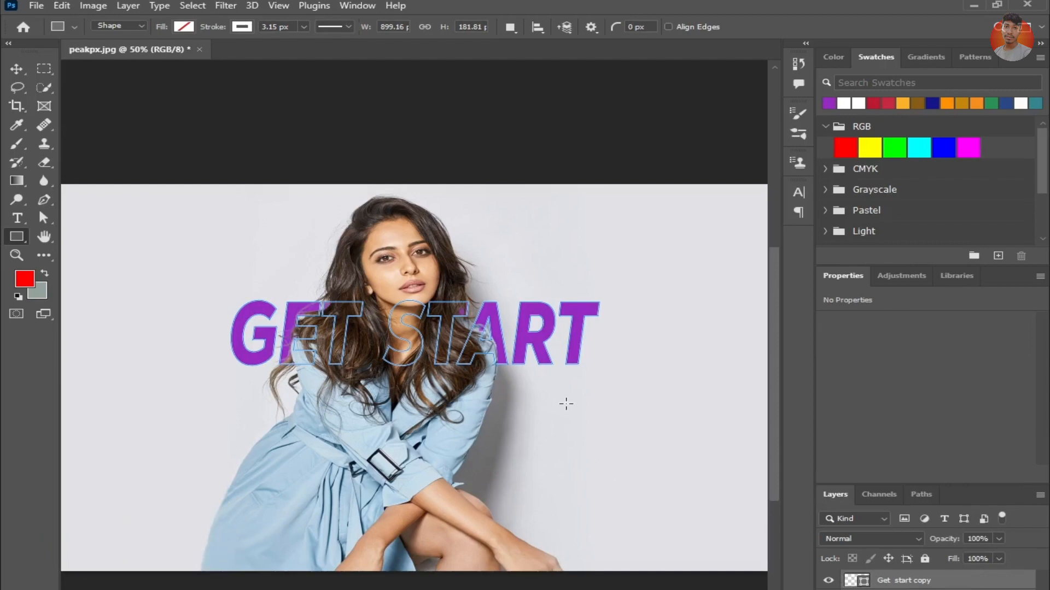
pyautogui.click(22, 71)
pyautogui.moveTo(540, 337)
pyautogui.mouseDown()
pyautogui.moveTo(531, 317)
pyautogui.moveTo(528, 342)
pyautogui.mouseUp()
pyautogui.click(575, 260)
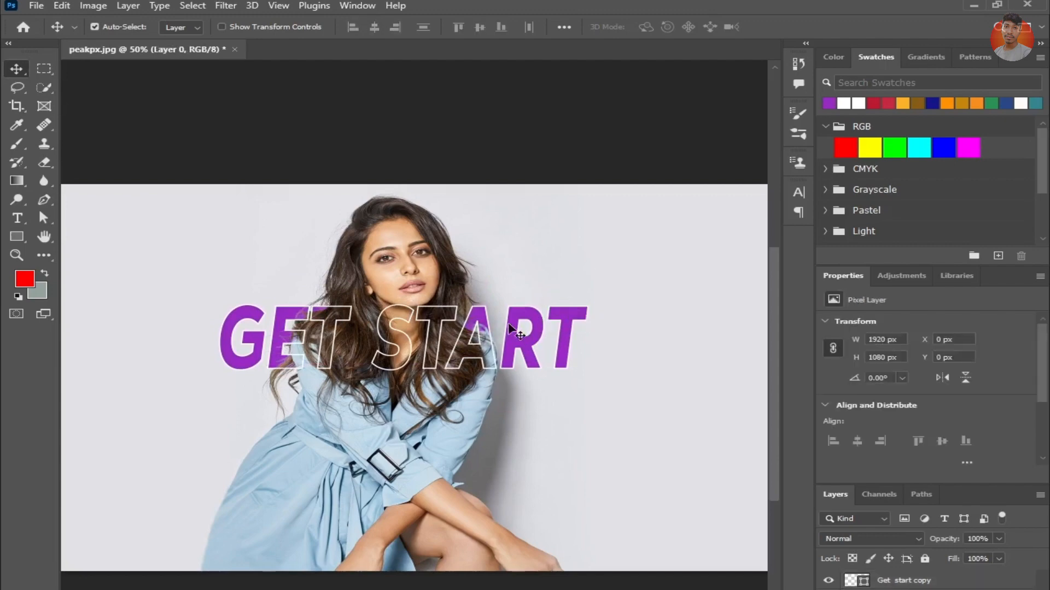
pyautogui.press('ctrl')
pyautogui.hotkey('ctrl', 't')
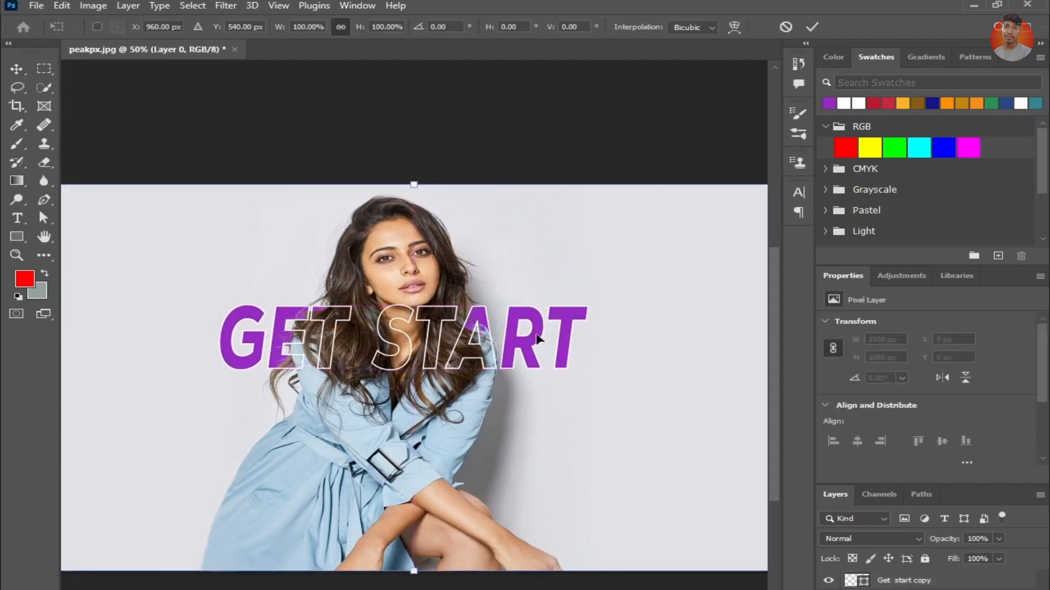
pyautogui.press('Return')
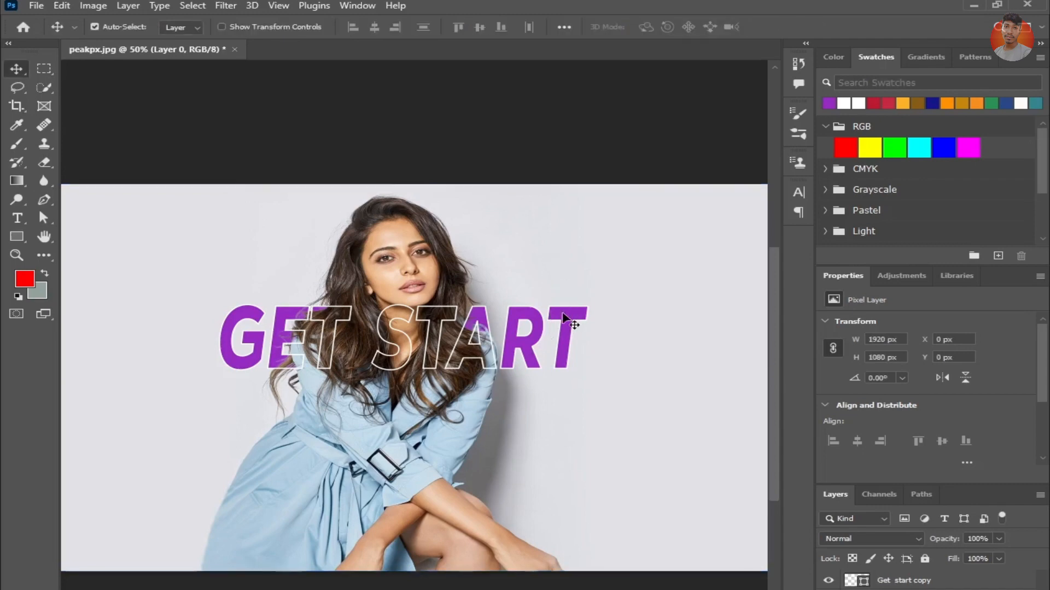
pyautogui.doubleClick(574, 315)
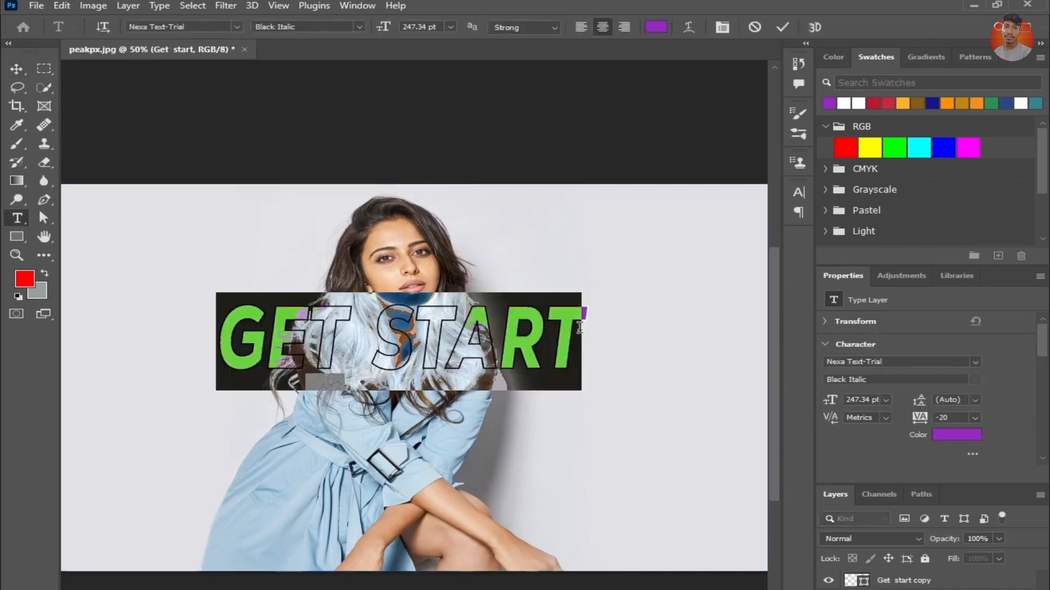
pyautogui.click(17, 70)
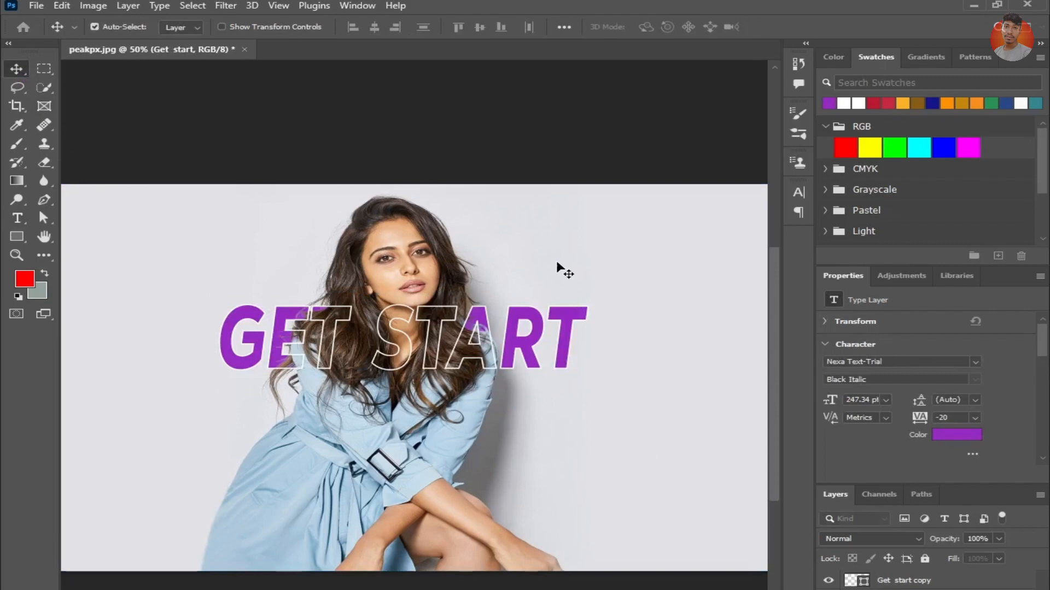
pyautogui.click(578, 297)
# Enlarge the purple text and its white outline together to about 136% width and 152% height.
pyautogui.click(958, 583)
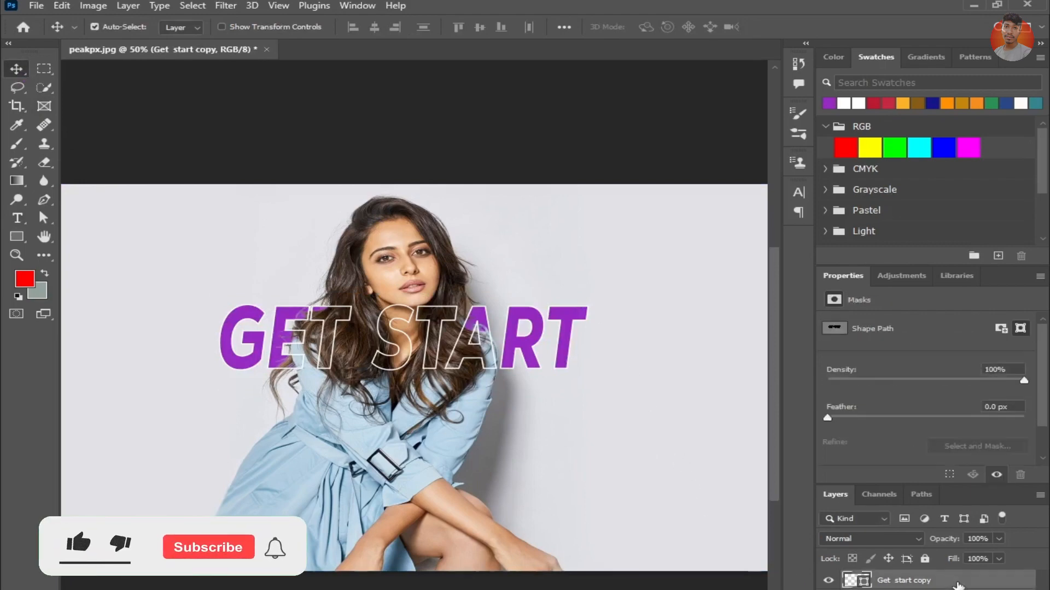
pyautogui.keyDown('ctrl'); pyautogui.click(951, 589); pyautogui.keyUp('ctrl')
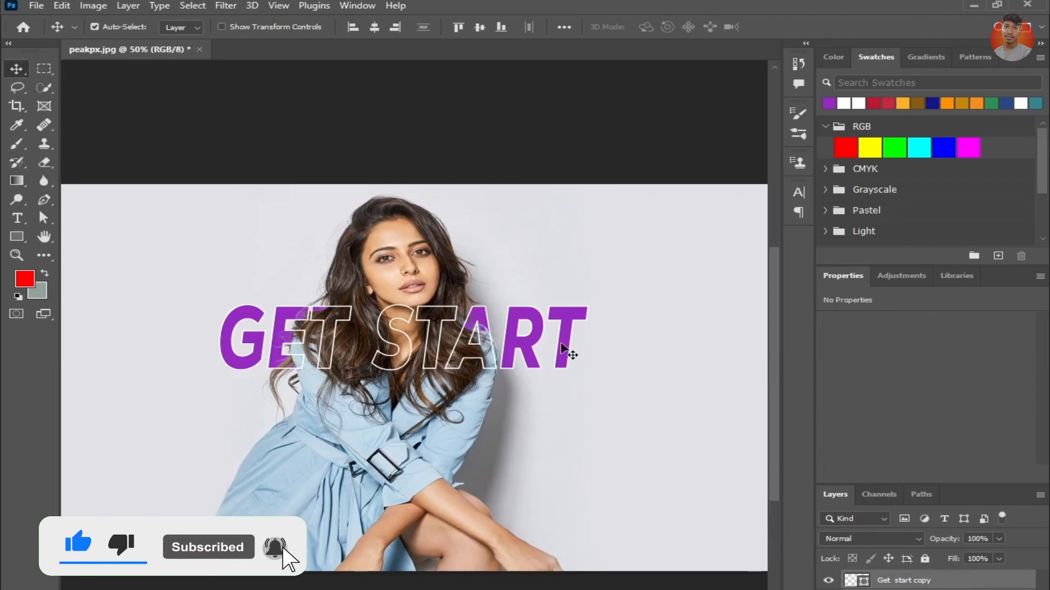
pyautogui.hotkey('ctrl', 't')
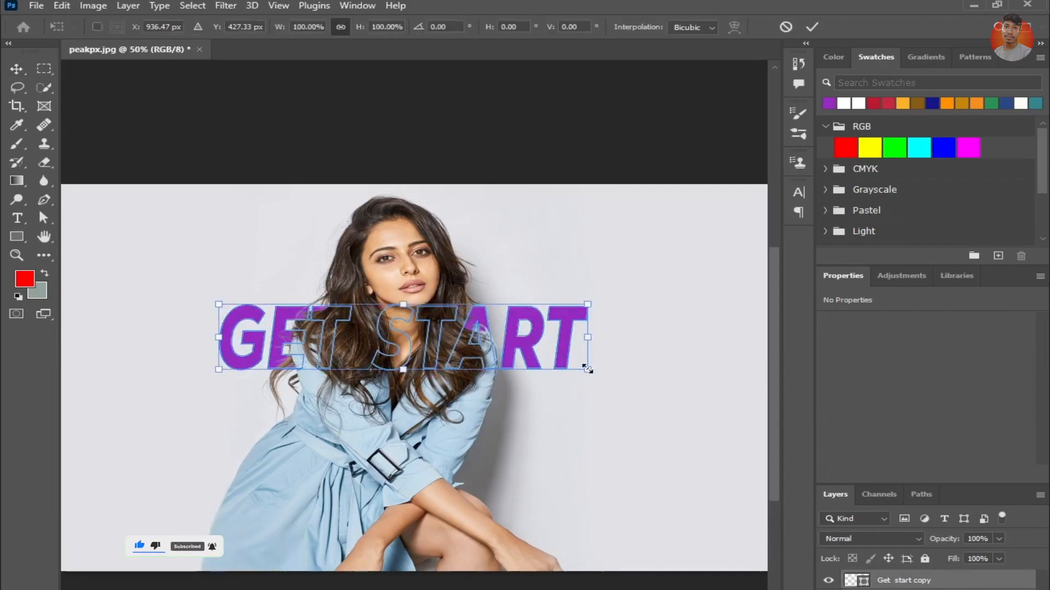
pyautogui.moveTo(587, 370); pyautogui.dragTo(656, 389)
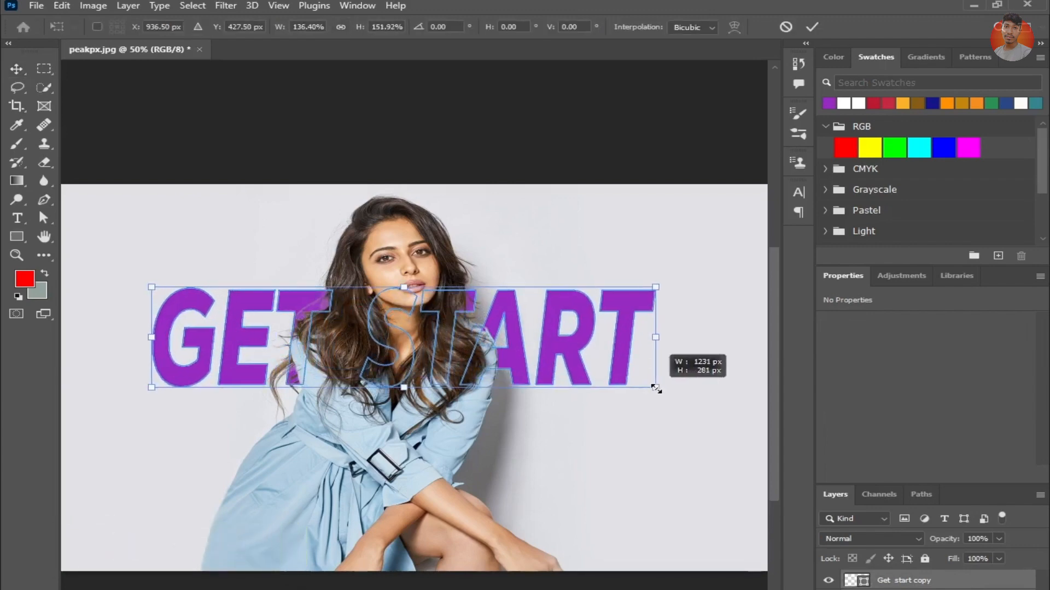
pyautogui.click(16, 69)
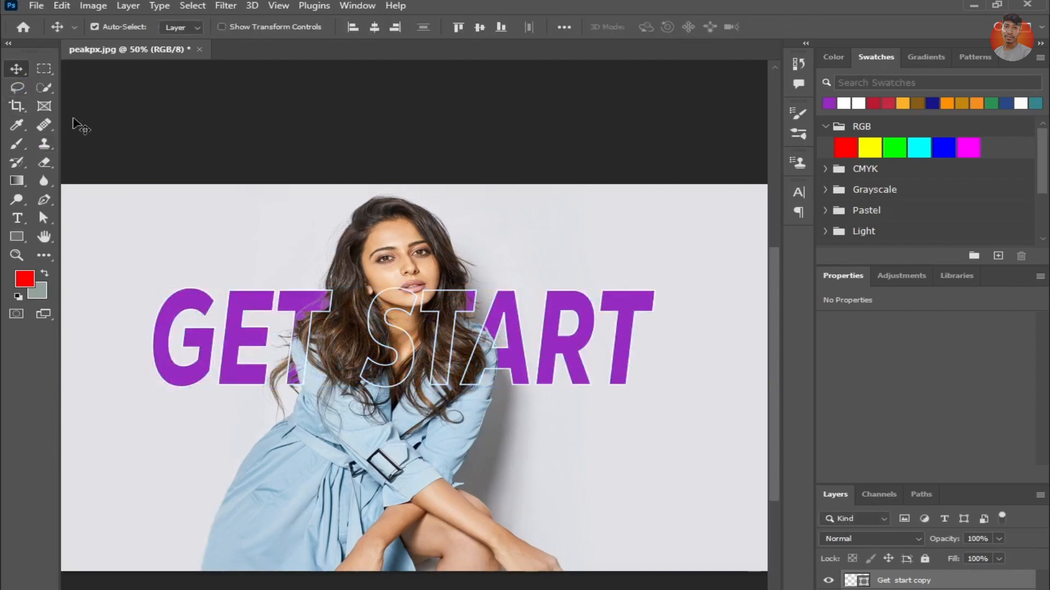
# Reposition the purple text and white outline together so they sit roughly centered across the woman's chest and arms.
pyautogui.moveTo(576, 355); pyautogui.dragTo(565, 388)
pyautogui.click(589, 251)
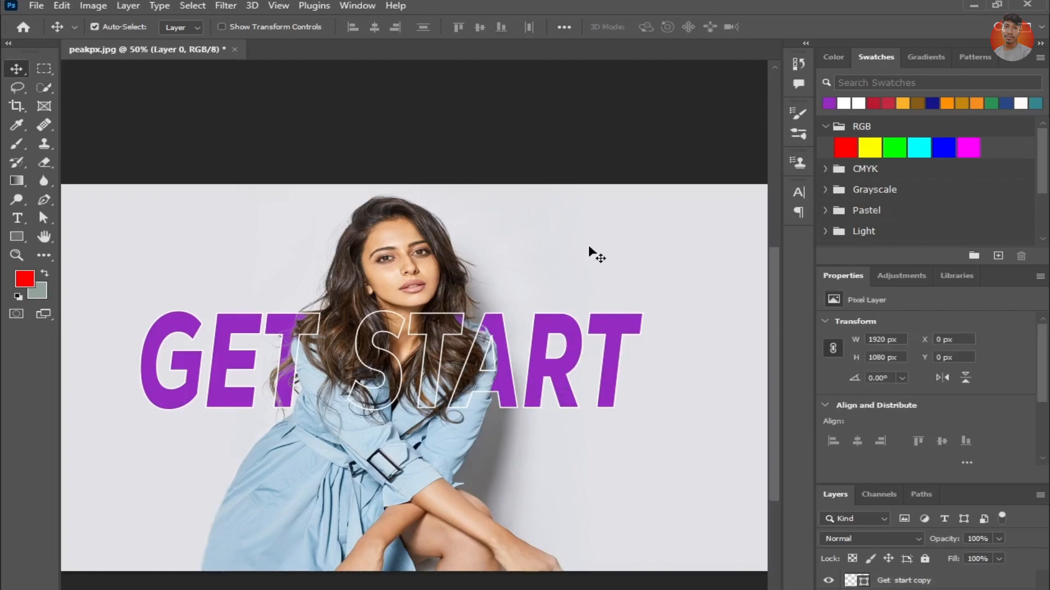
pyautogui.click(573, 358)
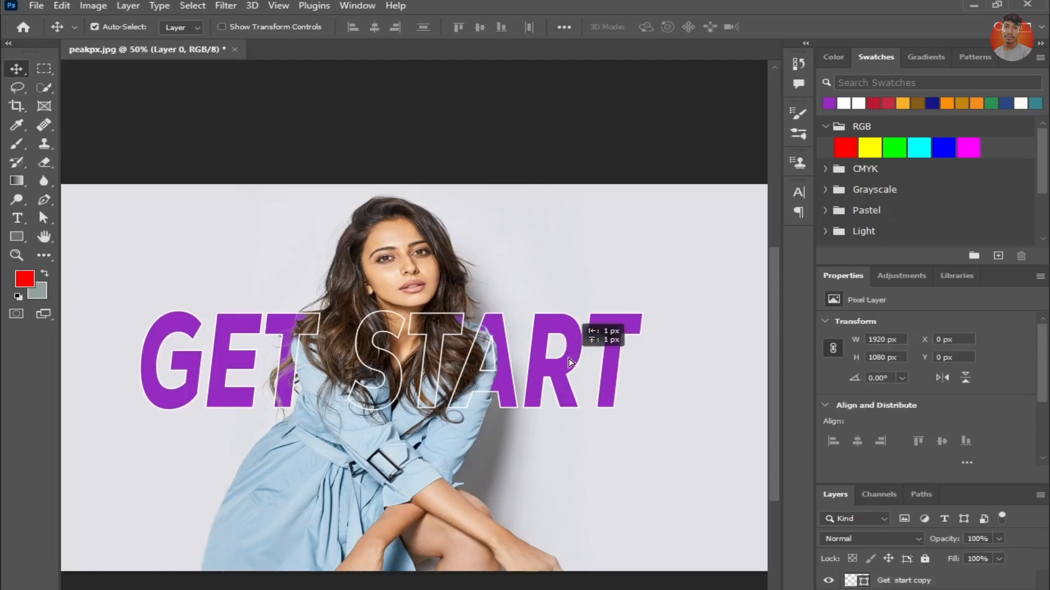
pyautogui.click(573, 254)
pyautogui.scroll(-1, 573, 252)
pyautogui.scroll(-3, 579, 259)
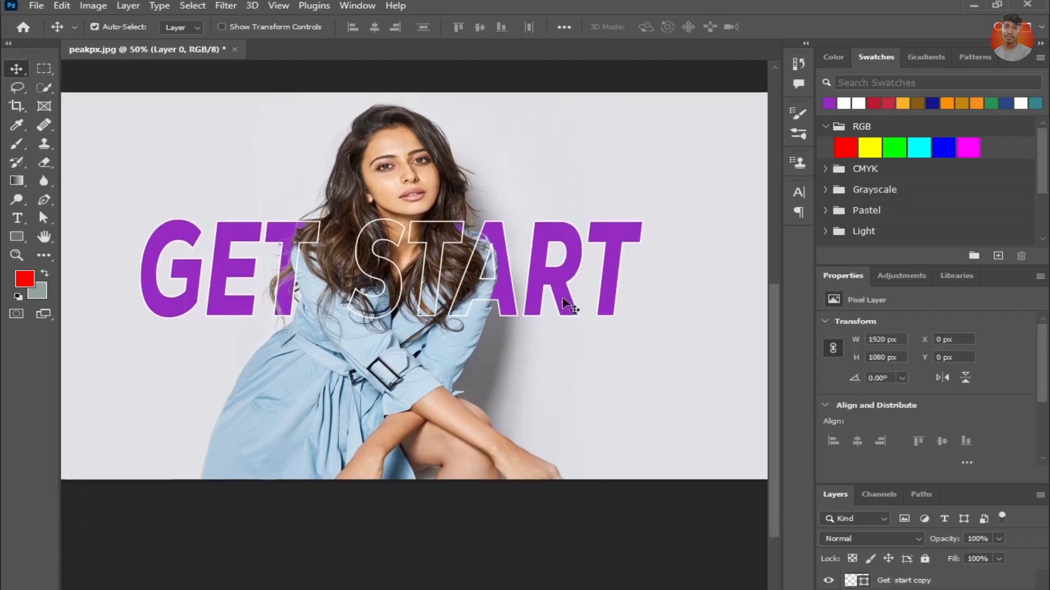
pyautogui.scroll(1, 543, 305)
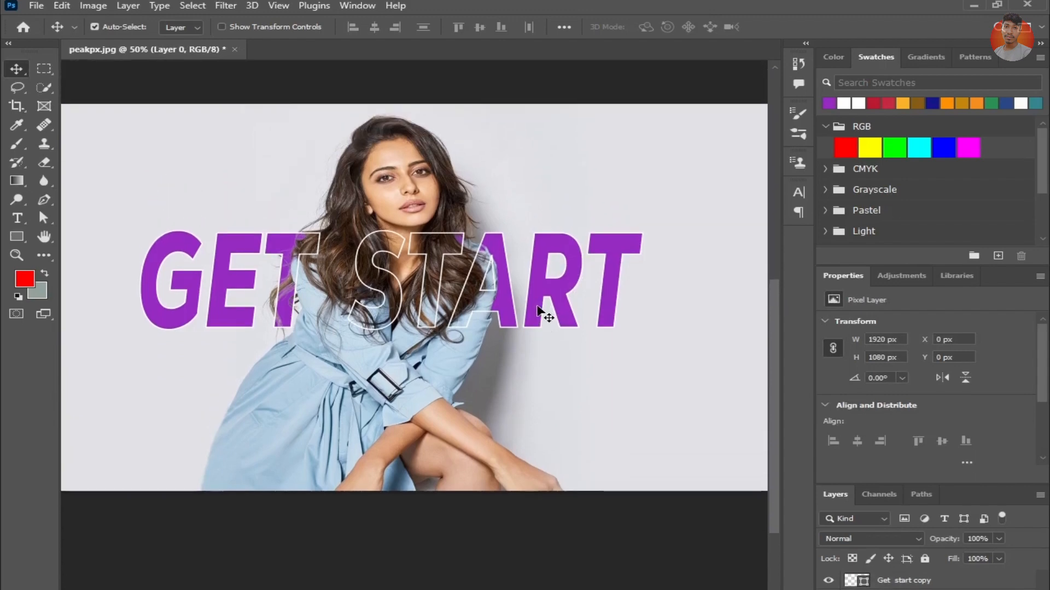
pyautogui.scroll(1, 538, 312)
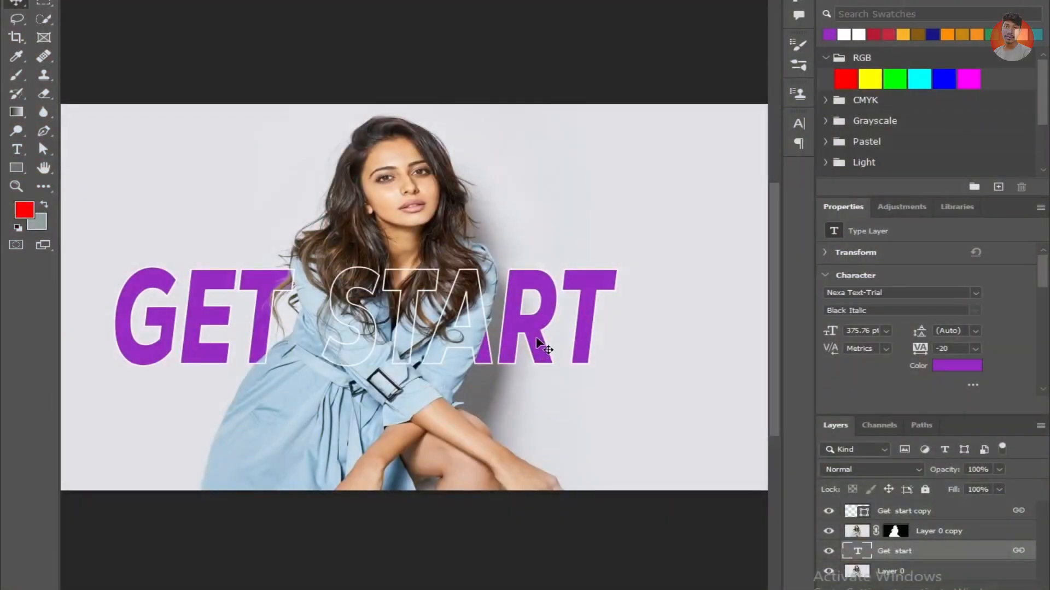
pyautogui.moveTo(542, 339); pyautogui.dragTo(601, 299)
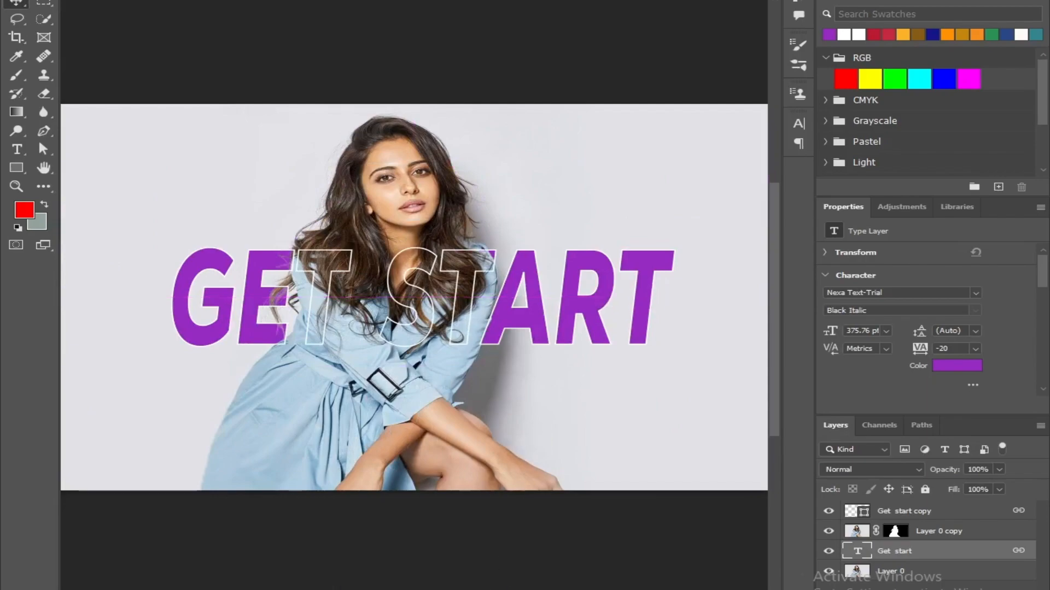